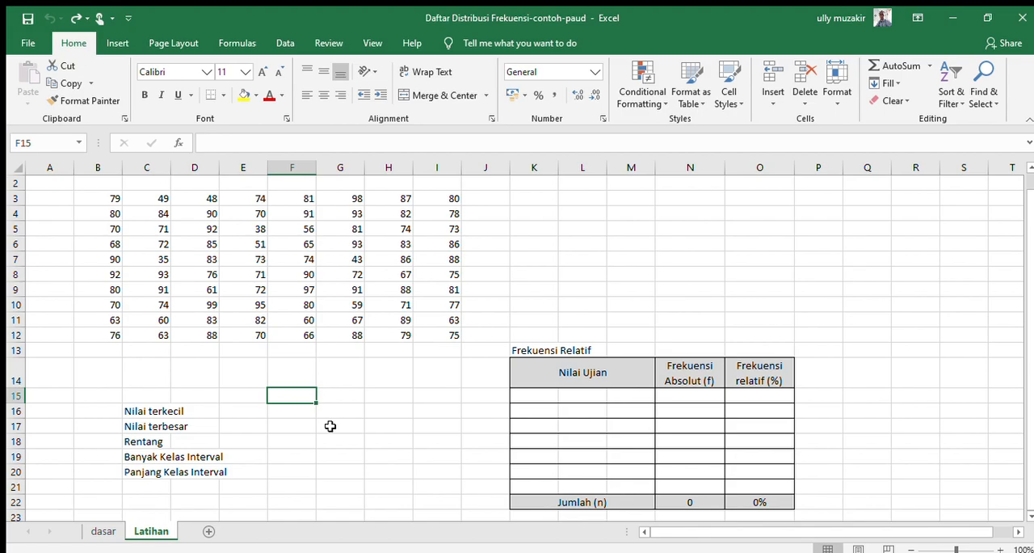
Step: Examine the exam score data in B3:I12, going along its first row and down its last column
left_click(114, 202)
left_click_drag(132, 203, 438, 331)
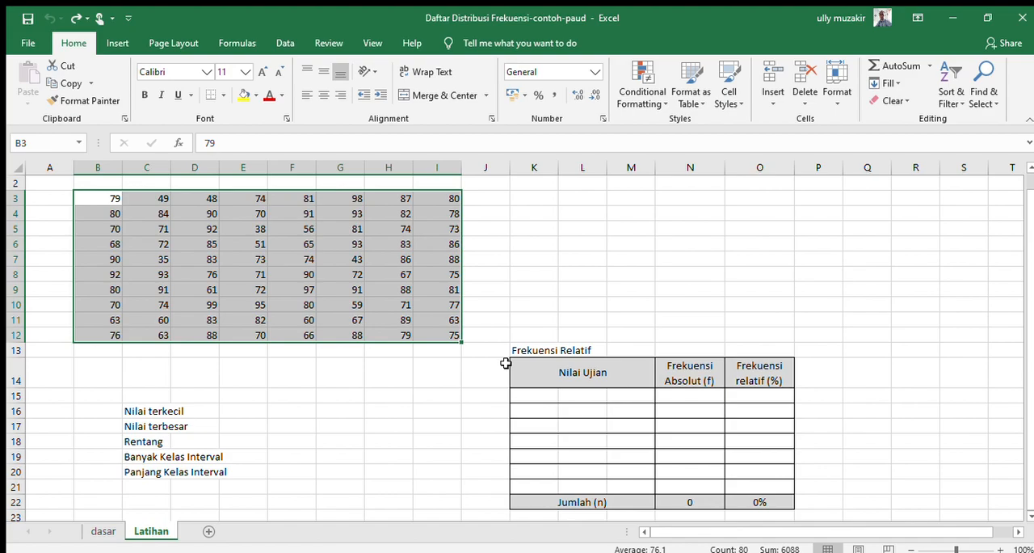
left_click(117, 199)
key("Right")
key("Right")
key("Right")
key("Right")
key("Right")
key("Right")
key("Right")
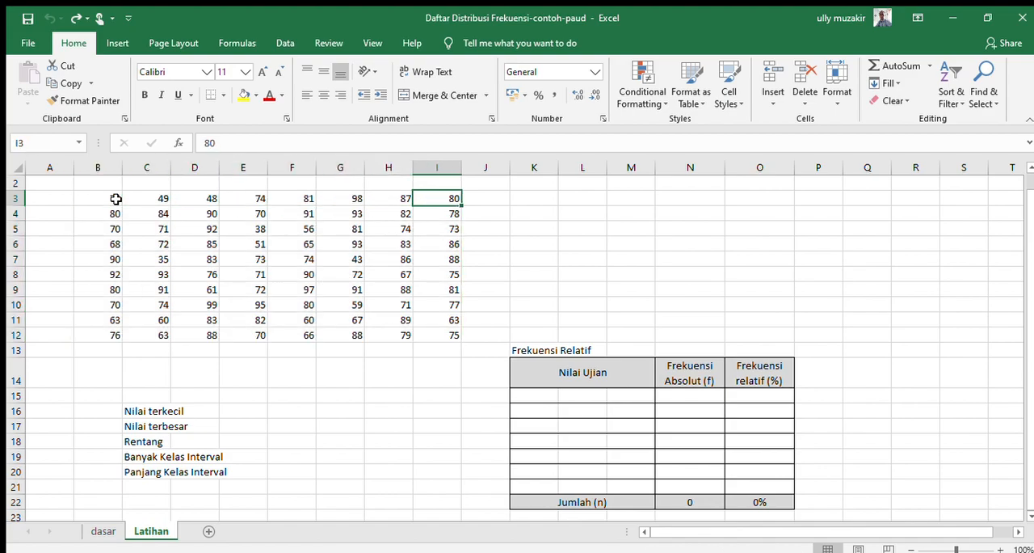
key("Down")
key("Down")
key("Down")
key("Down")
key("Down")
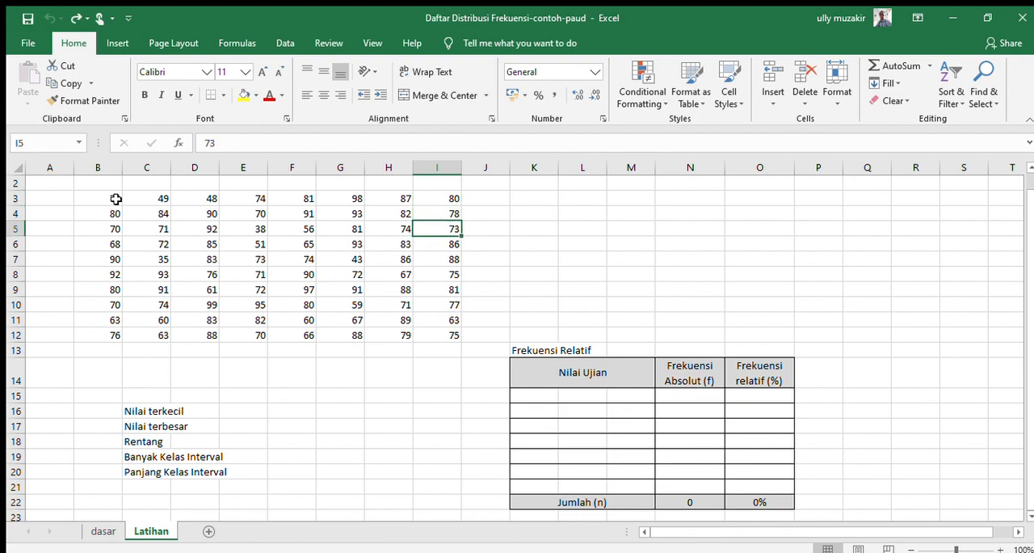
key("Down")
key("Down")
key("Down")
key("Down")
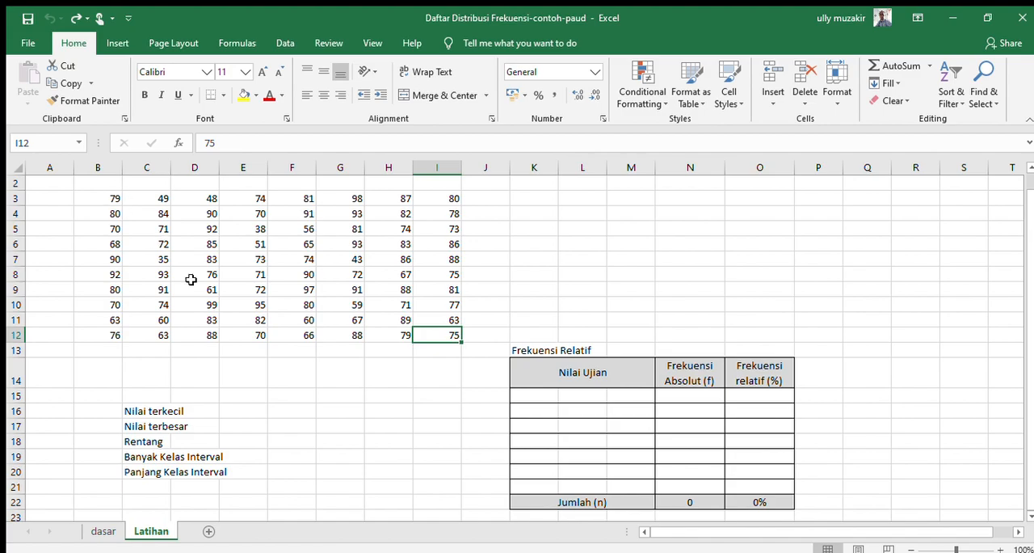
Step: Enter the sample size "n = 80" in cell C15 above Nilai terkecil
left_click(140, 393)
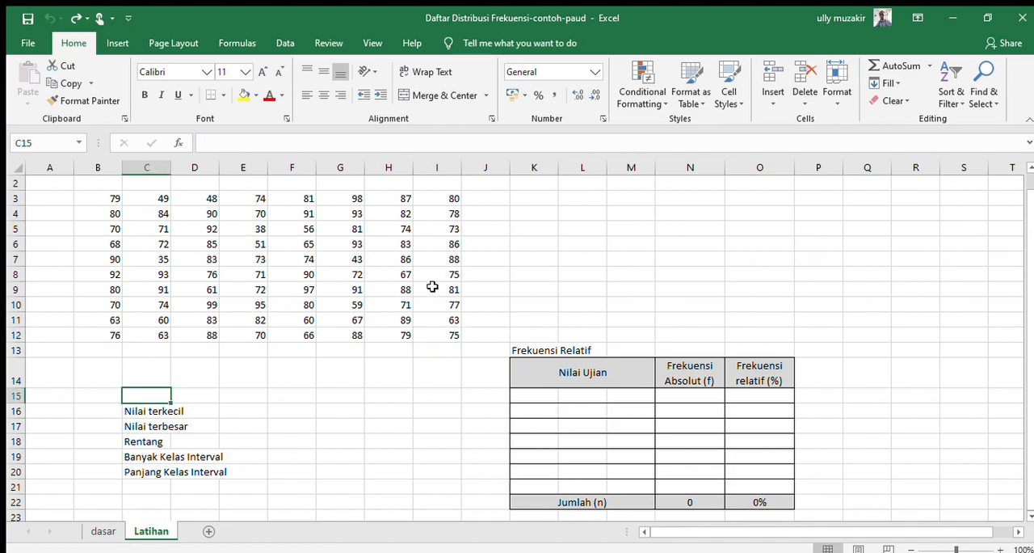
type("n")
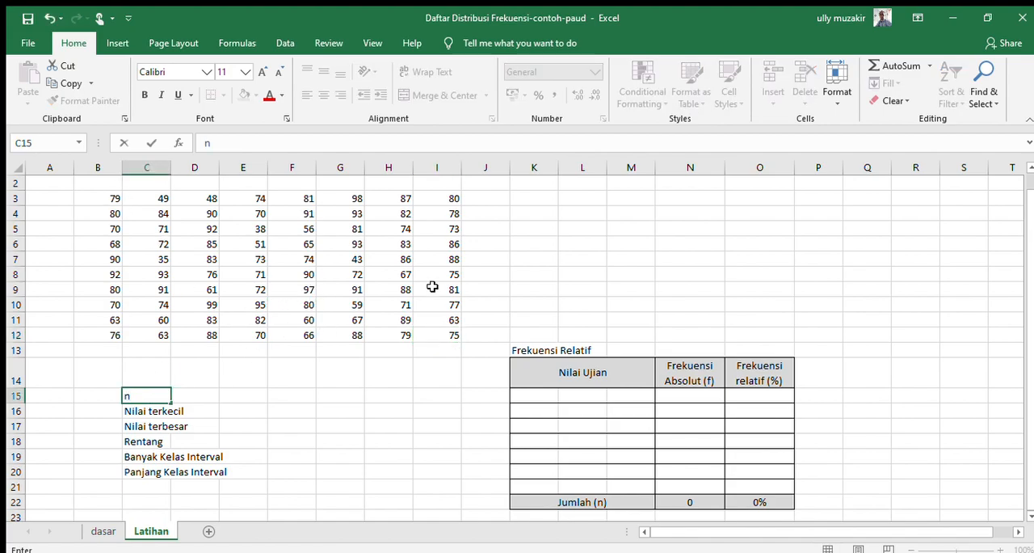
type(" = 80")
key("Return")
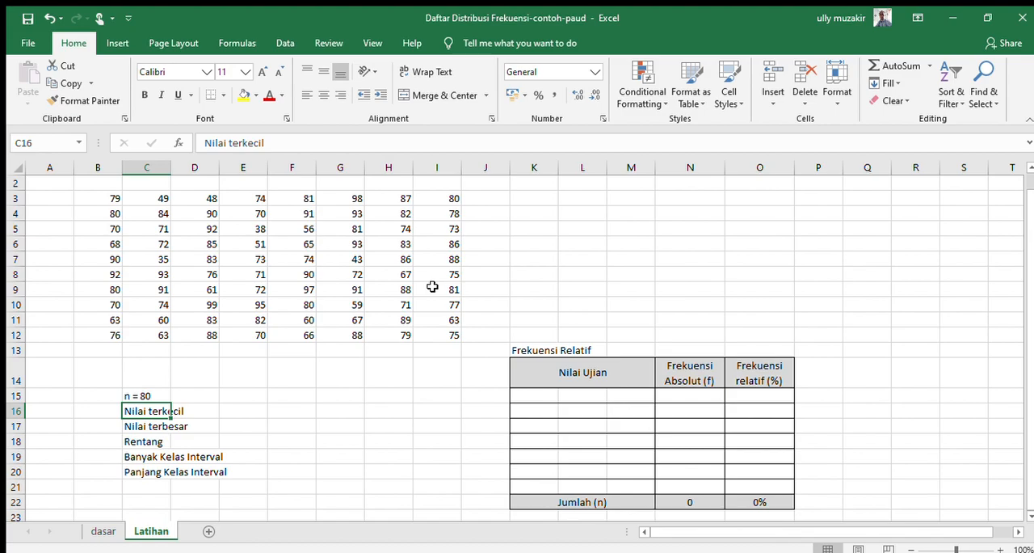
Step: Review the score range B3:I12 against the n entry in C15
left_click(116, 200)
left_click_drag(116, 200, 421, 329)
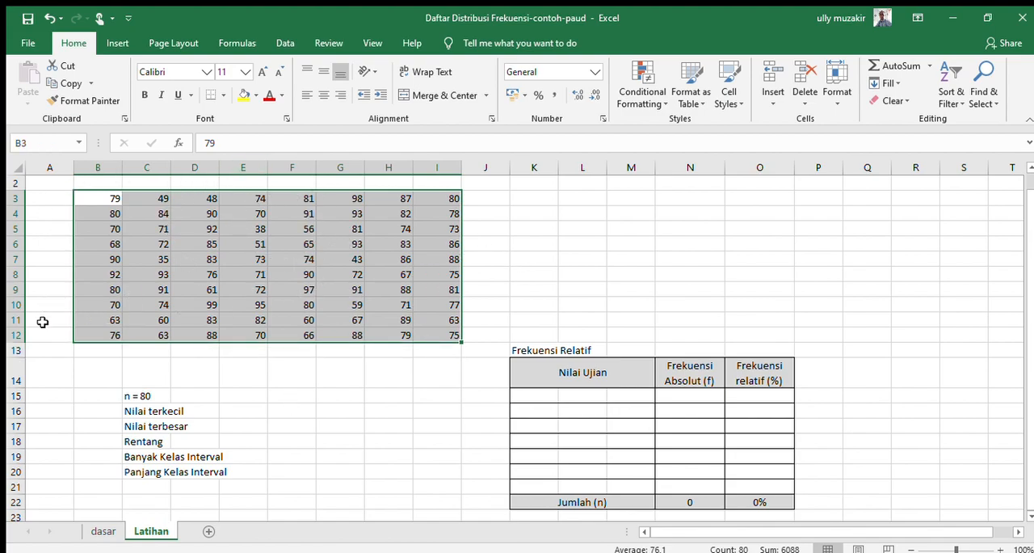
left_click(133, 393)
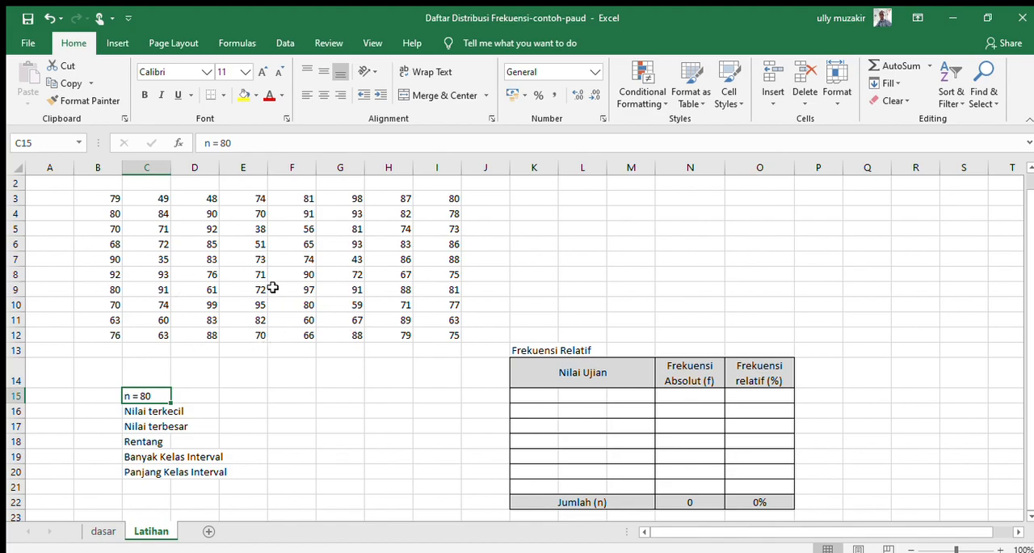
left_click_drag(114, 196, 425, 329)
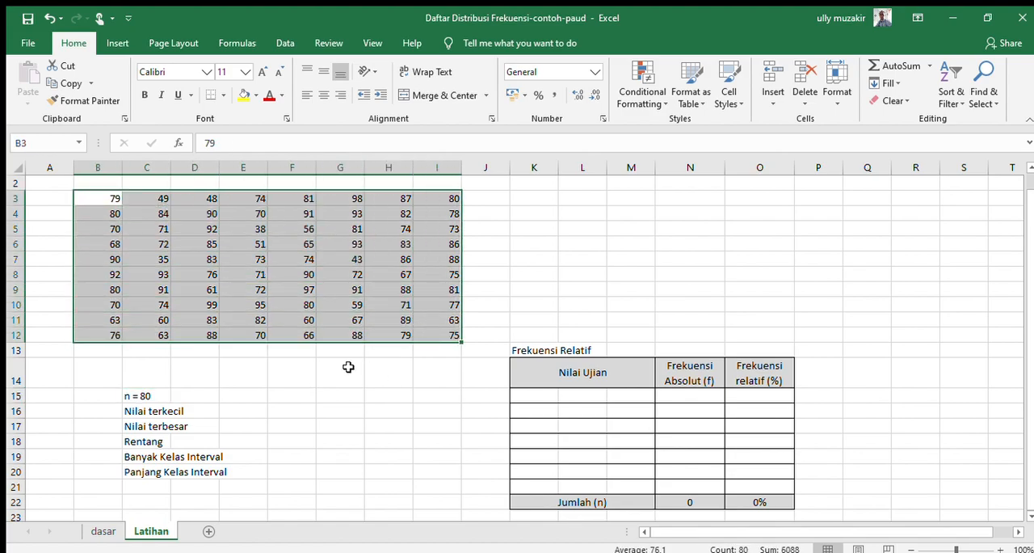
left_click(98, 197)
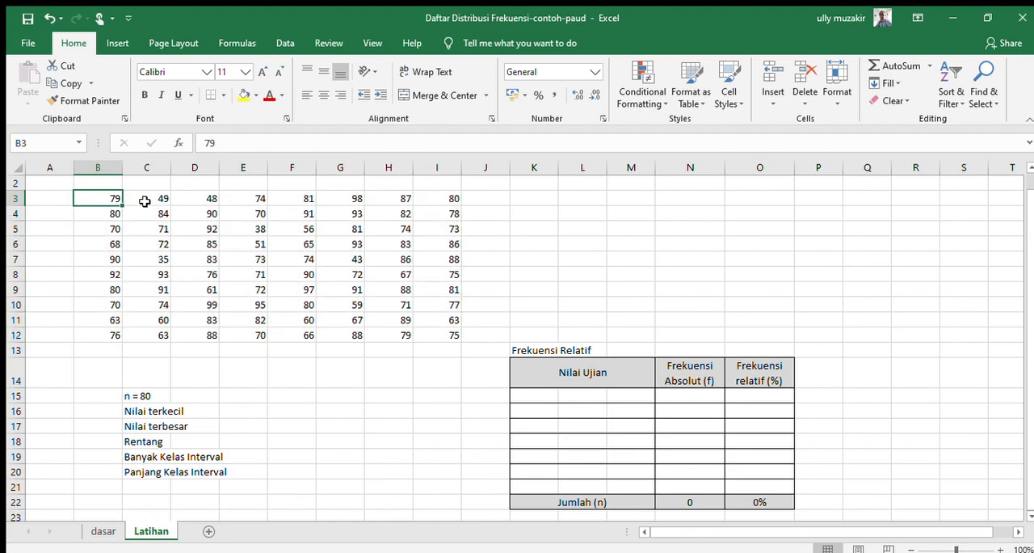
left_click(144, 201)
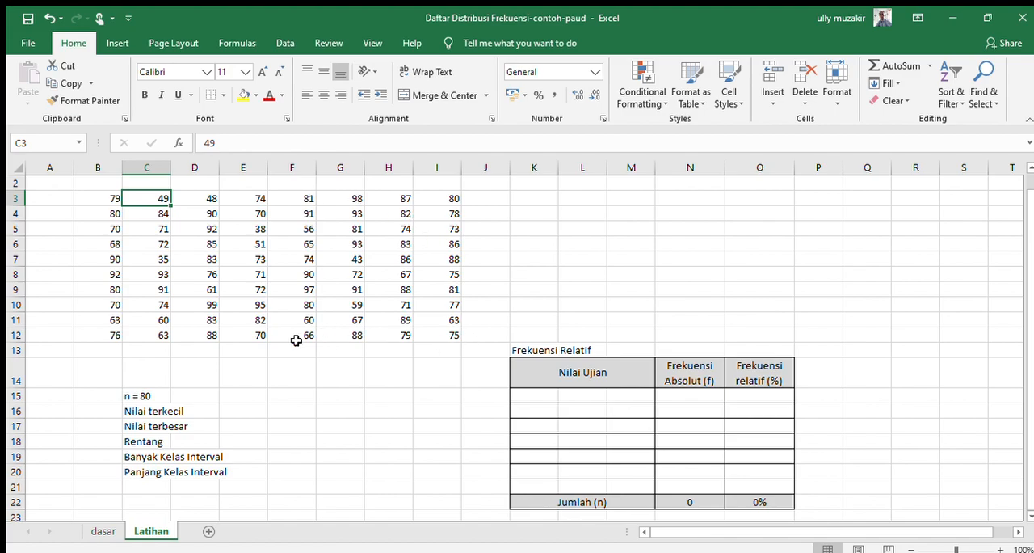
left_click(369, 395)
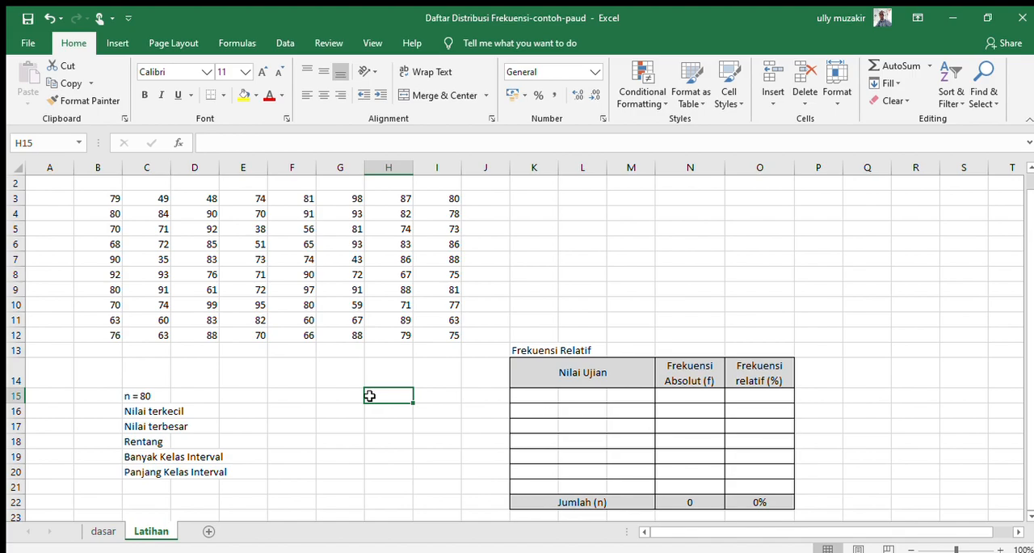
key("Left")
key("Left")
key("Down")
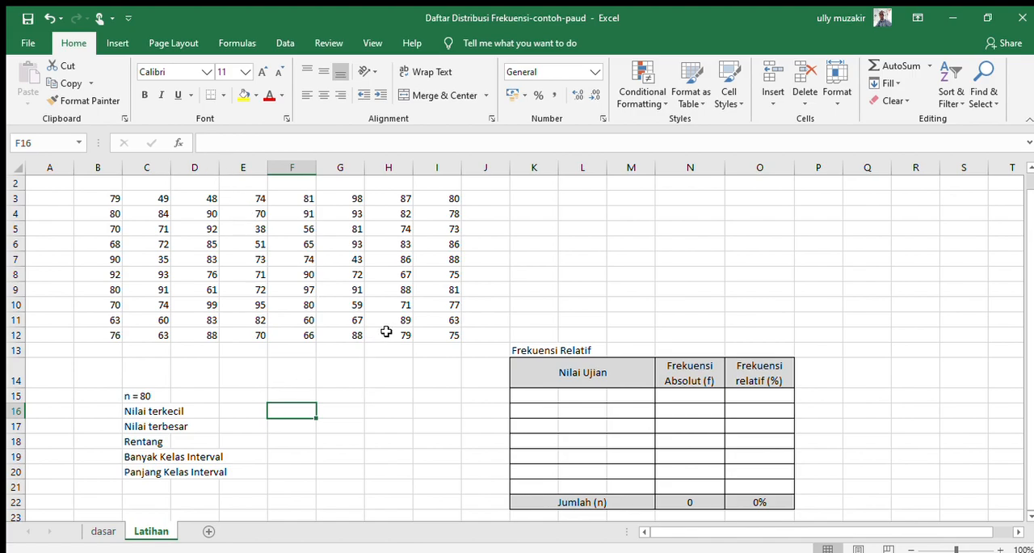
Step: Put an outside border around the summary block C15:F20
left_click_drag(149, 397, 276, 468)
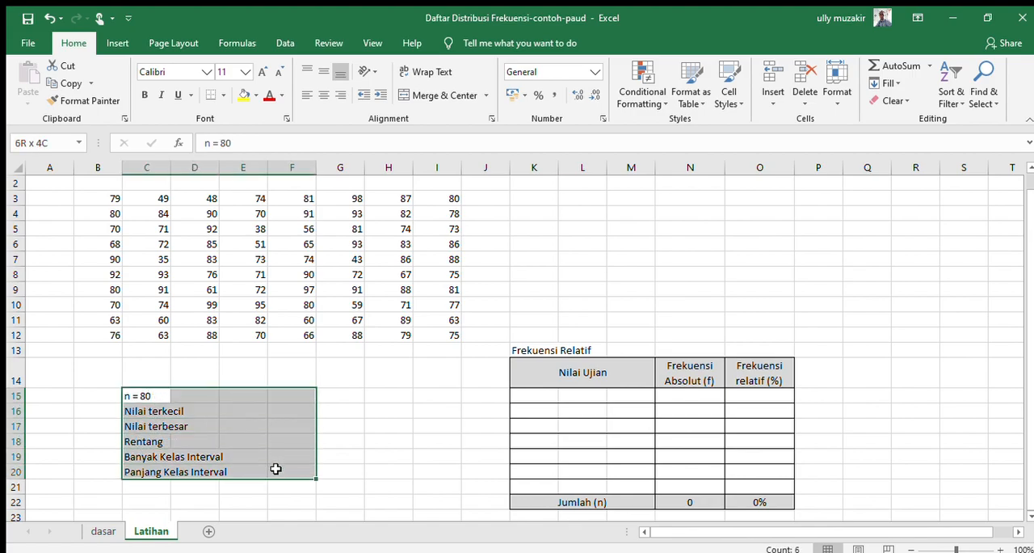
left_click(222, 92)
left_click(320, 411)
left_click(294, 413)
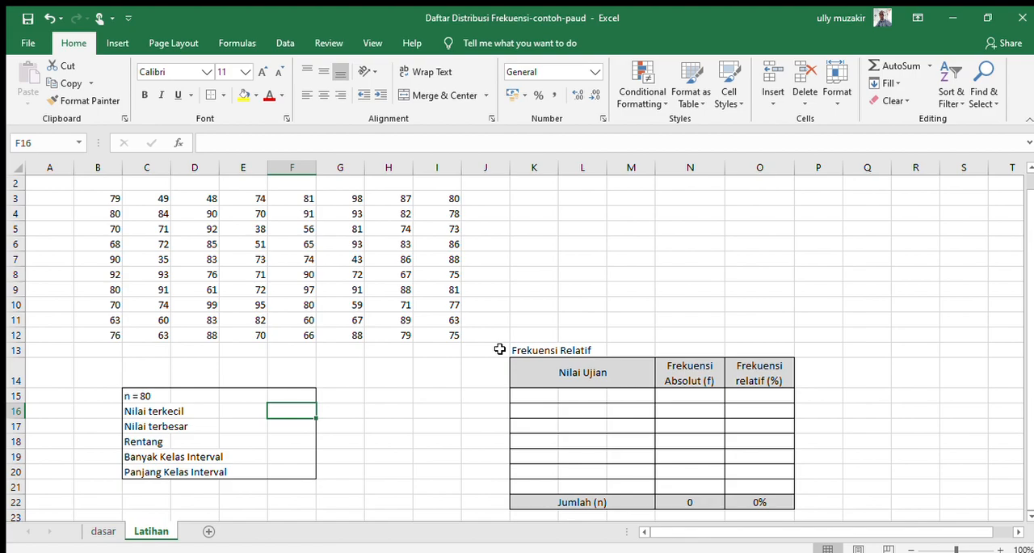
type("=s")
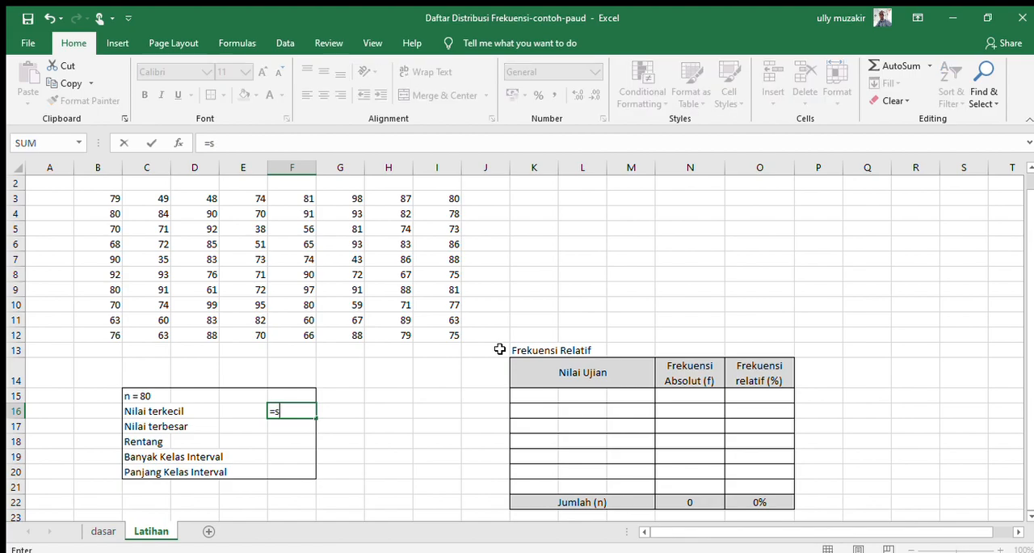
type("mall(")
key("Escape")
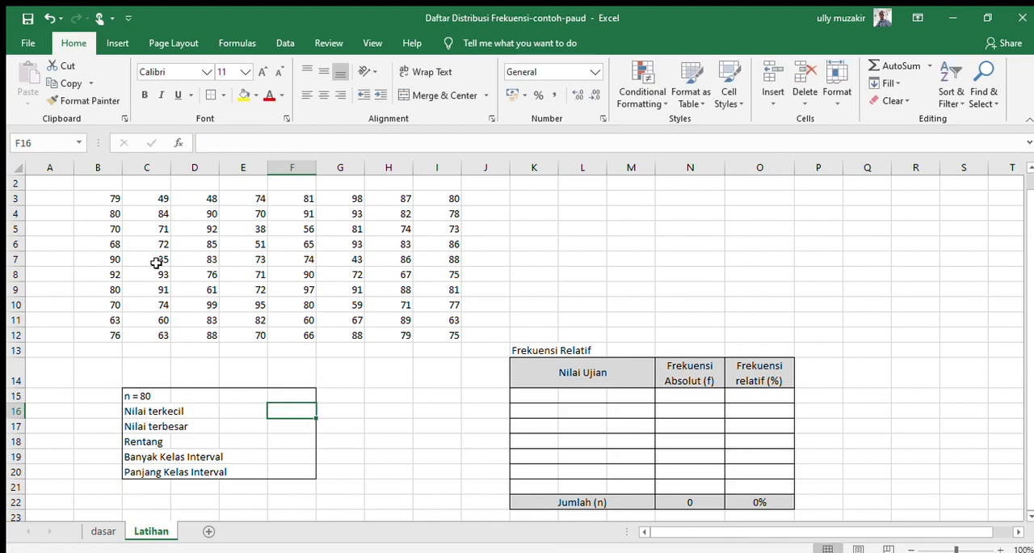
Step: Name the score range B3:I12 "data", give it an outside border, and reselect the range to check its name
left_click_drag(110, 196, 428, 331)
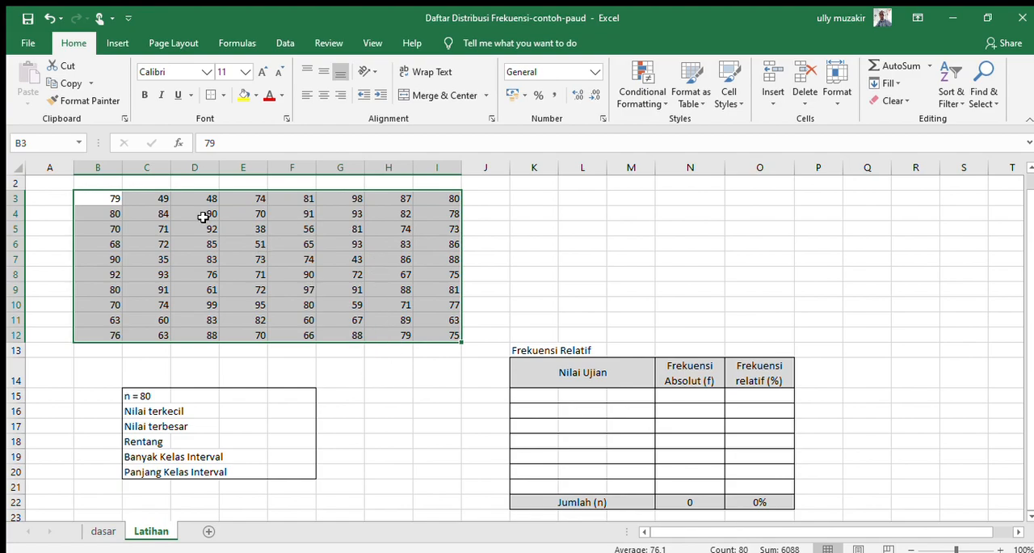
left_click(38, 149)
type("data")
key("Return")
left_click(524, 318)
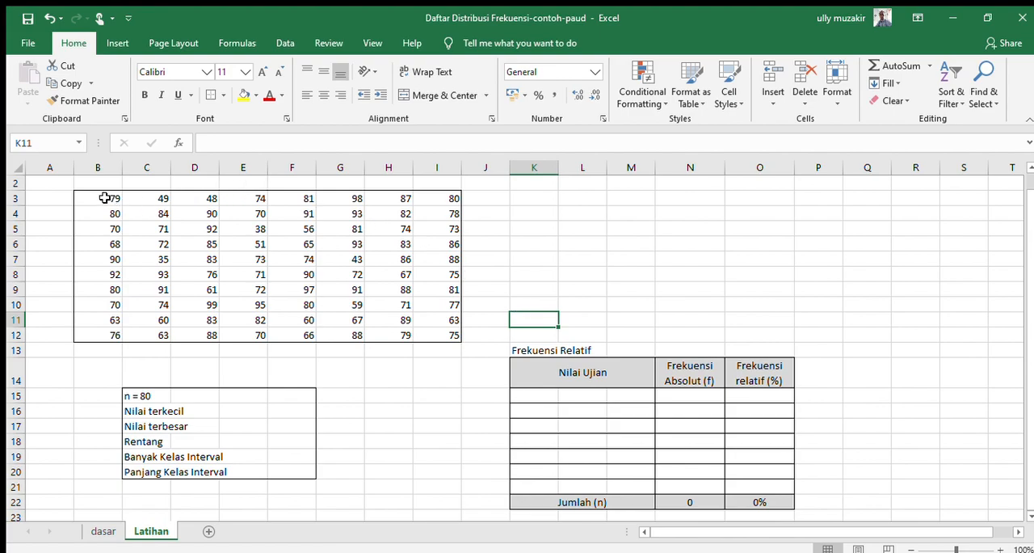
left_click_drag(105, 198, 445, 333)
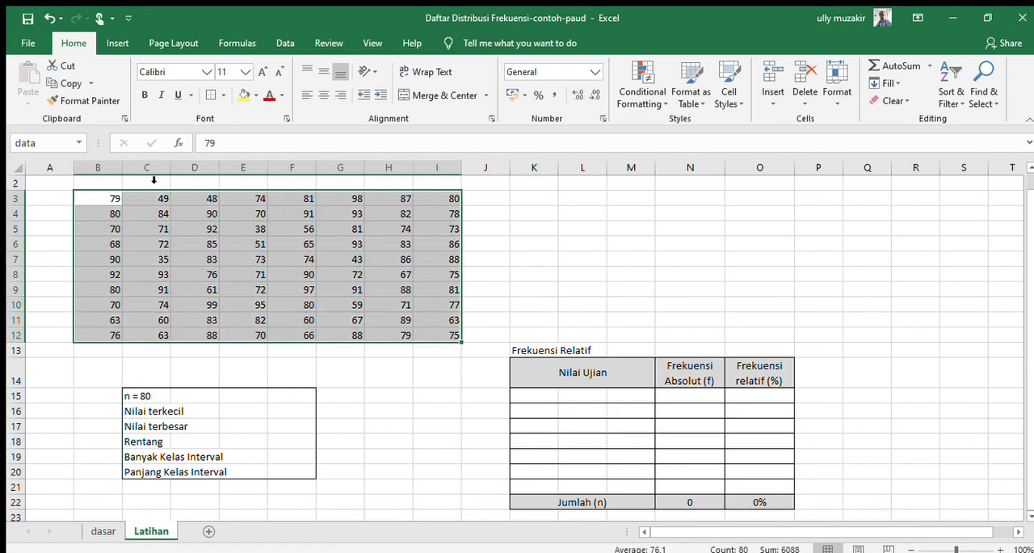
left_click(522, 271)
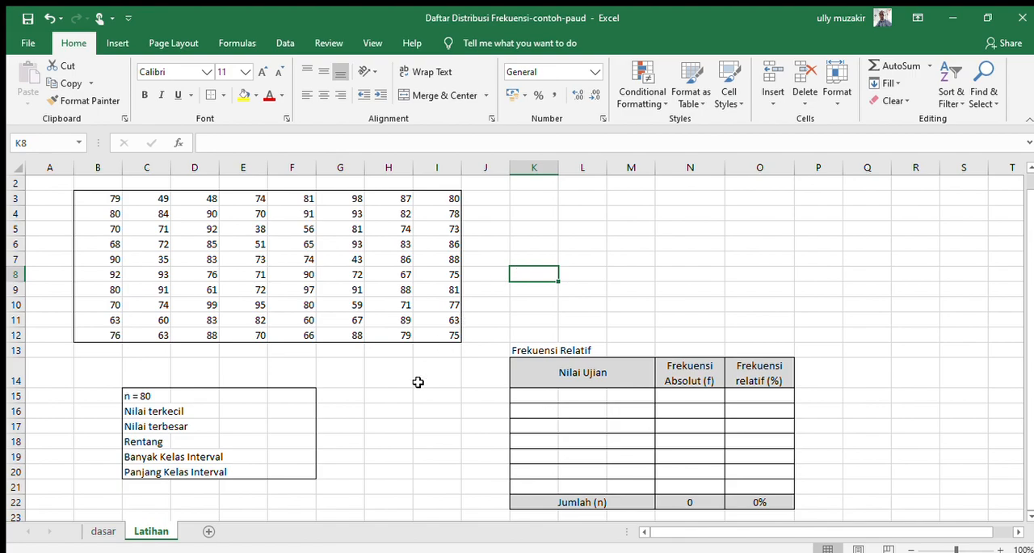
Step: Calculate Nilai terkecil in F16 with =small(data;1) and check the matching score in the data
left_click(295, 410)
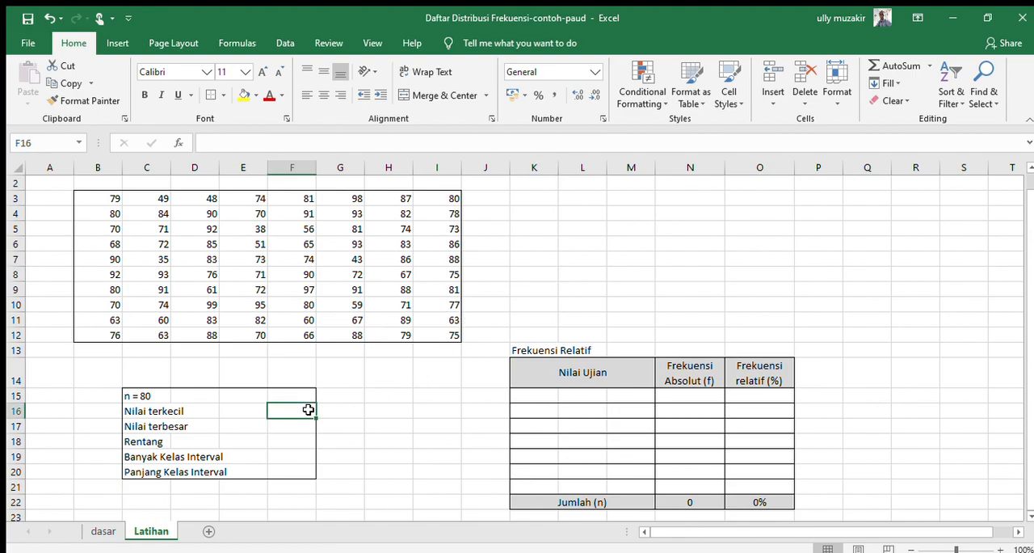
type("=small")
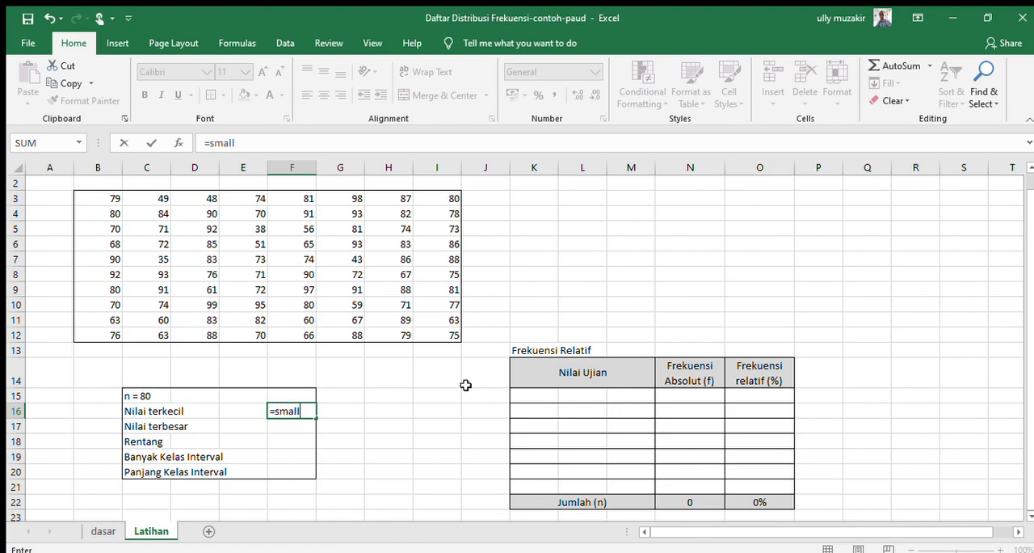
type("(data")
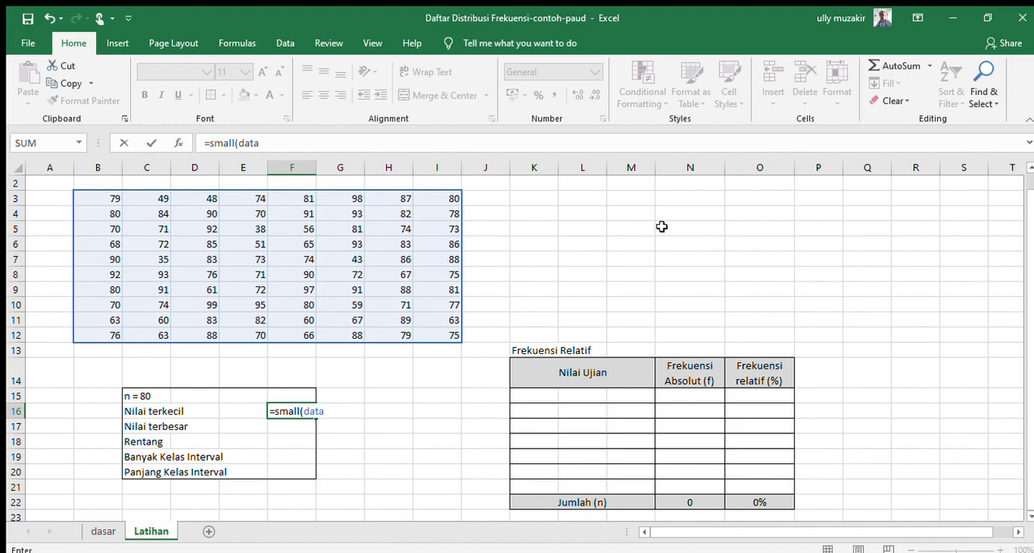
type(",")
key("BackSpace")
type(";1)")
key("Return")
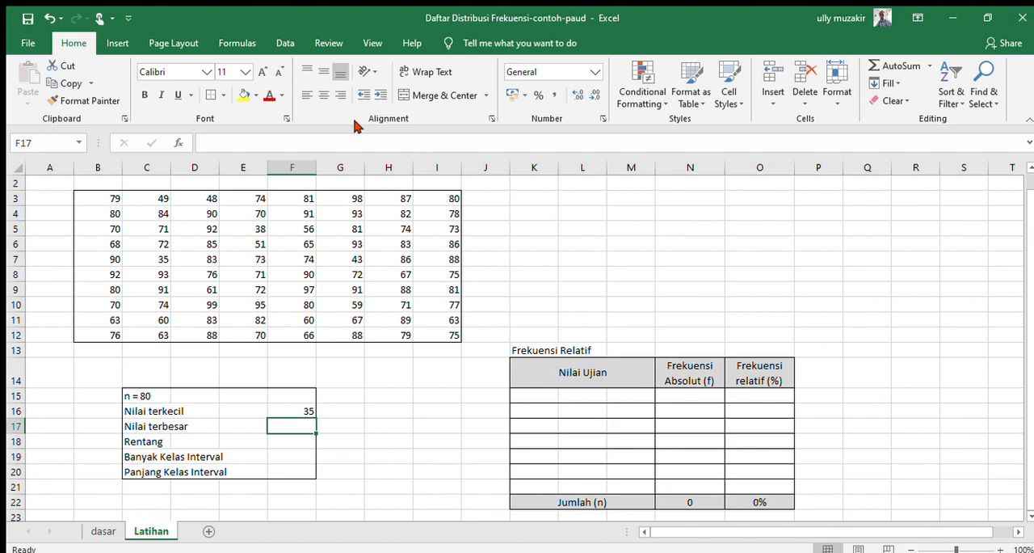
left_click(143, 263)
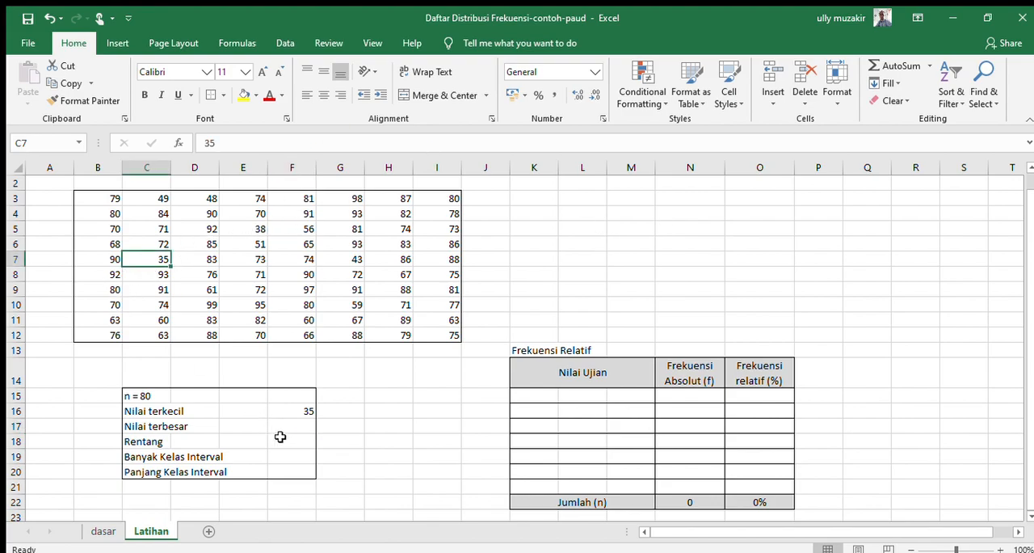
Step: Calculate Nilai terbesar in F17 with =large(data;1)
left_click(286, 427)
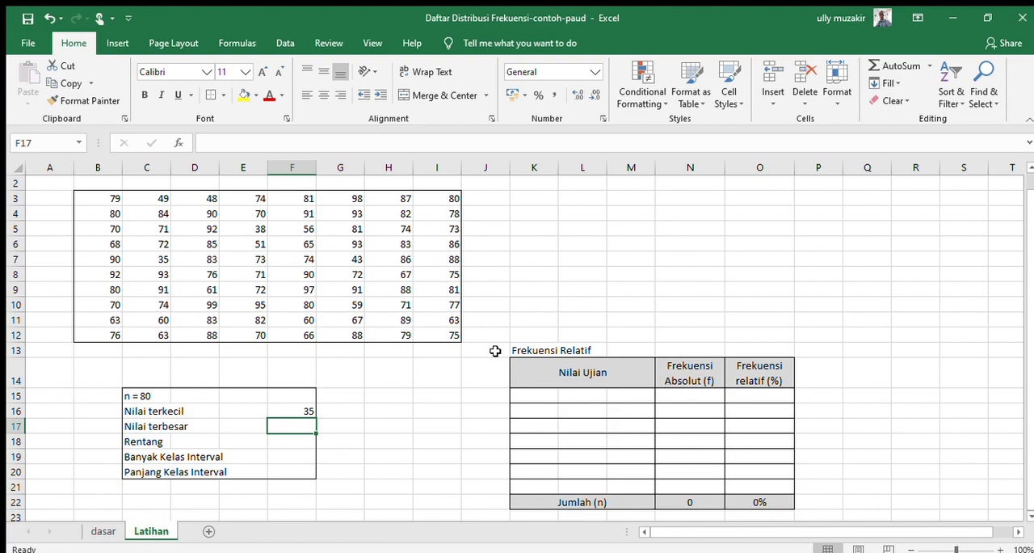
type("=larg")
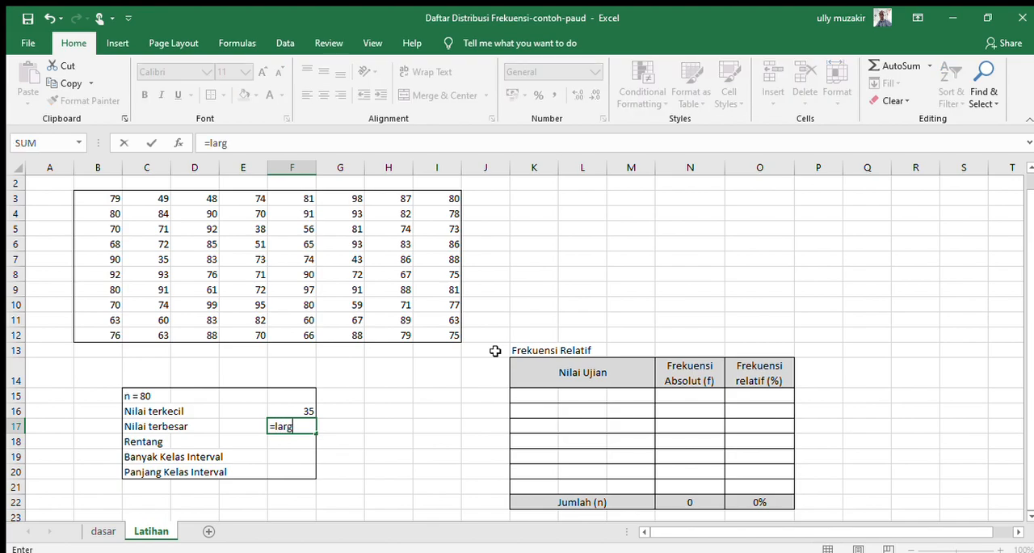
type("e")
key("BackSpace")
type("e(data;1)")
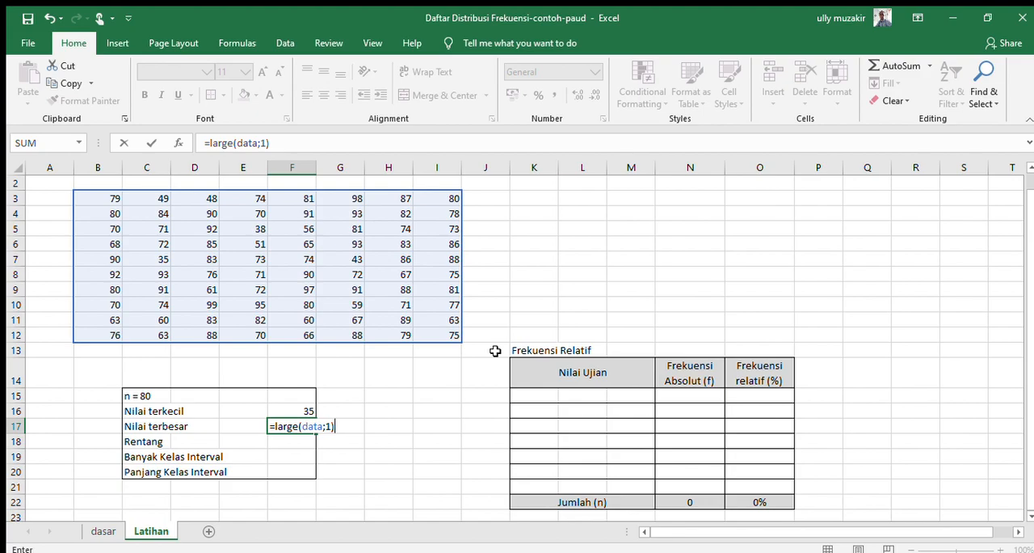
key("Return")
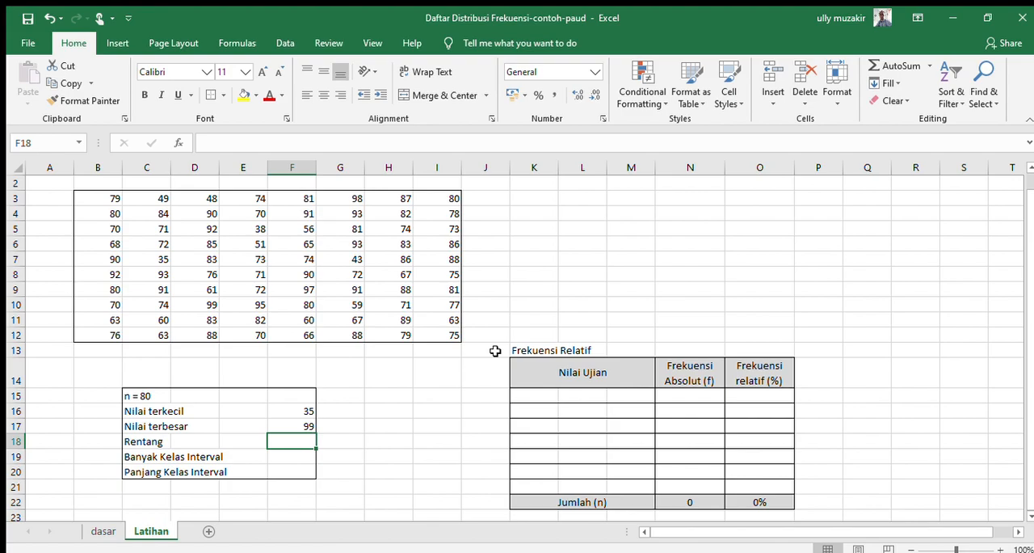
Step: Calculate Rentang in F18 as the largest minus the smallest score with =F17-F16
type("=")
key("Up")
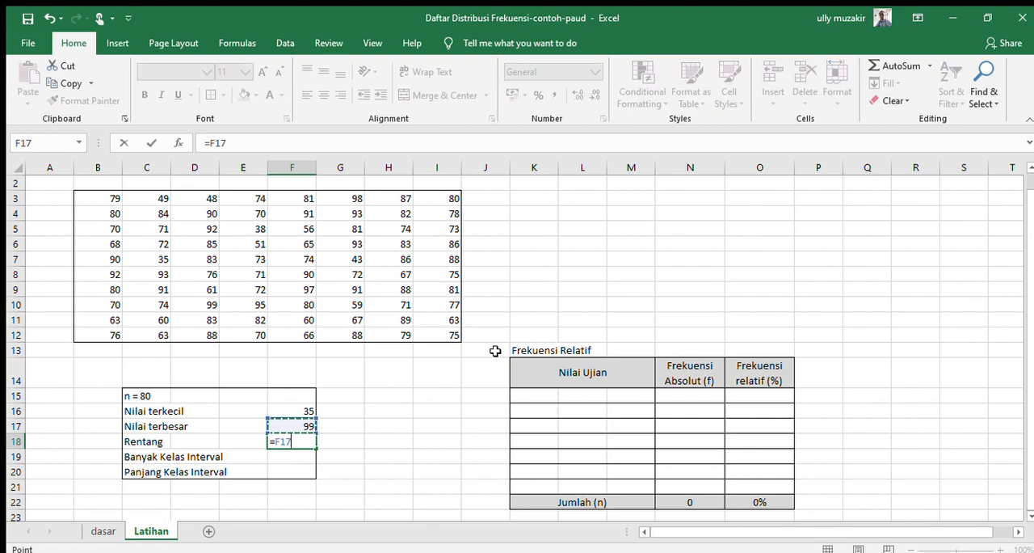
type("-")
key("Up")
key("Up")
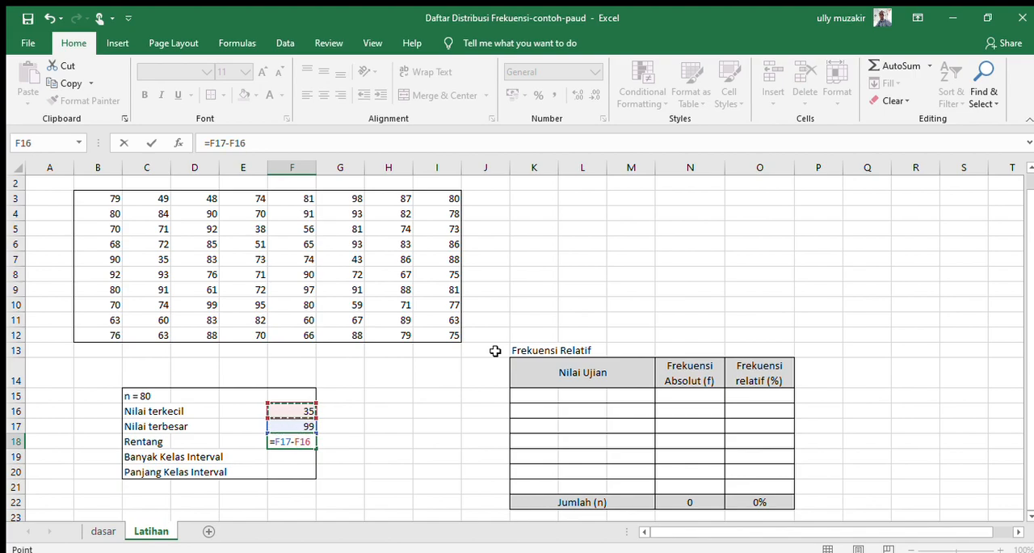
key("Return")
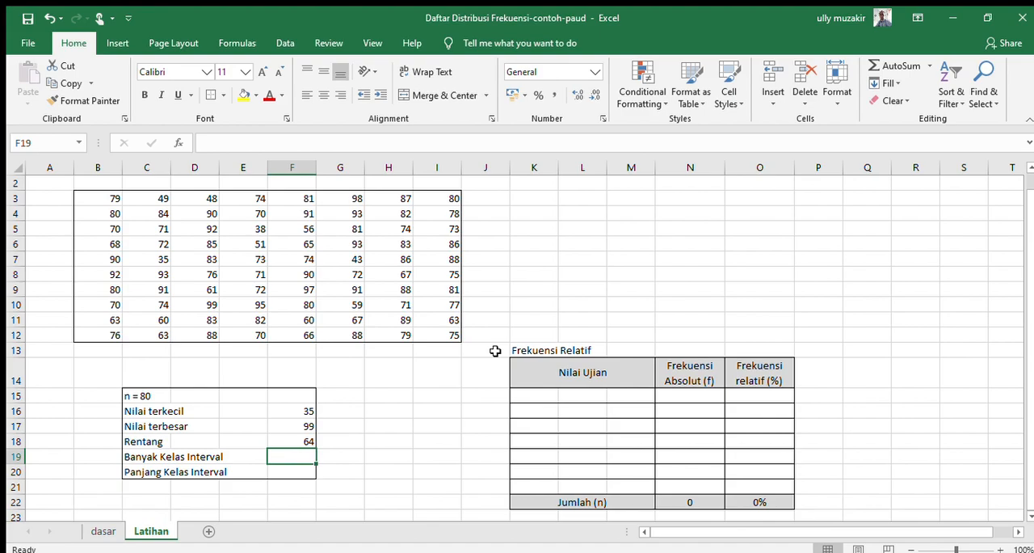
Step: Calculate Banyak Kelas Interval in F19 with =1+((3,3)*log(80))
type("=1+")
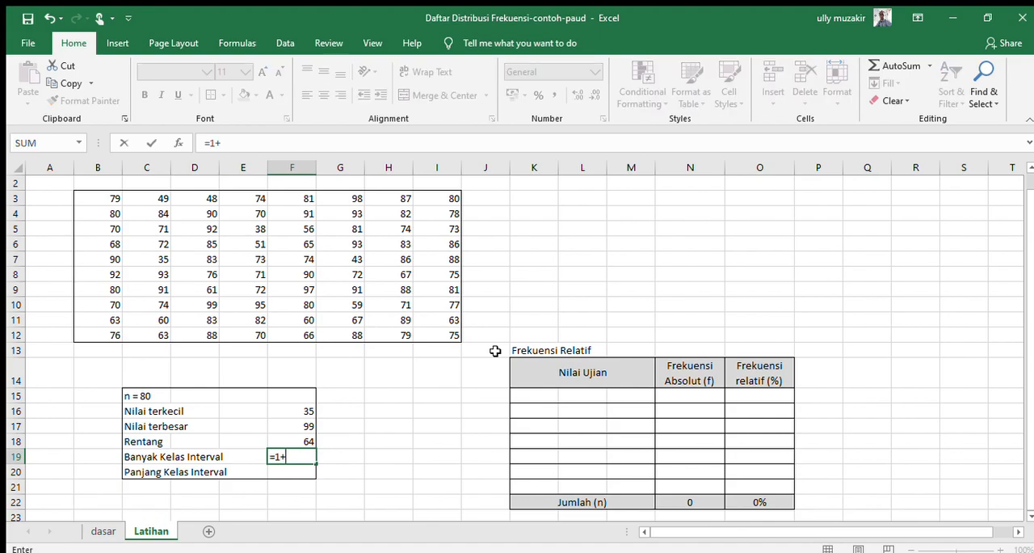
type("((3,3")
type(")*log(")
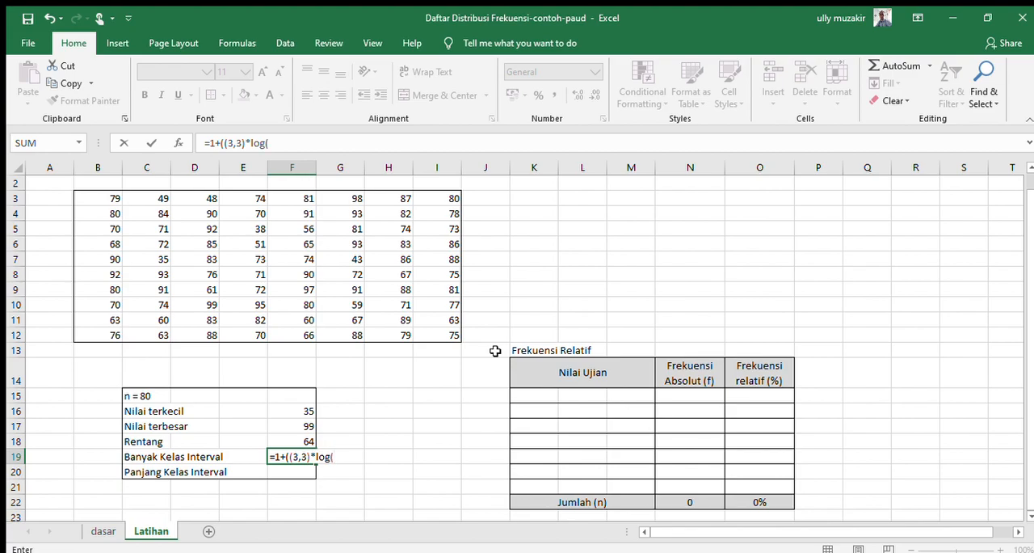
type("80)")
key("Return")
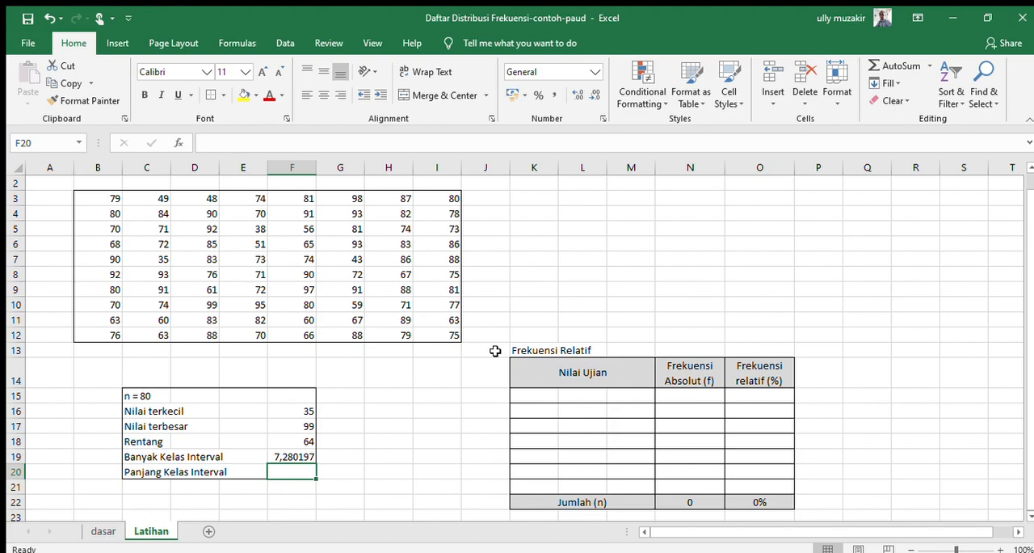
Step: Enter the rounded number of classes, 7, in G19 beside the Banyak Kelas Interval result
key("Up")
key("Right")
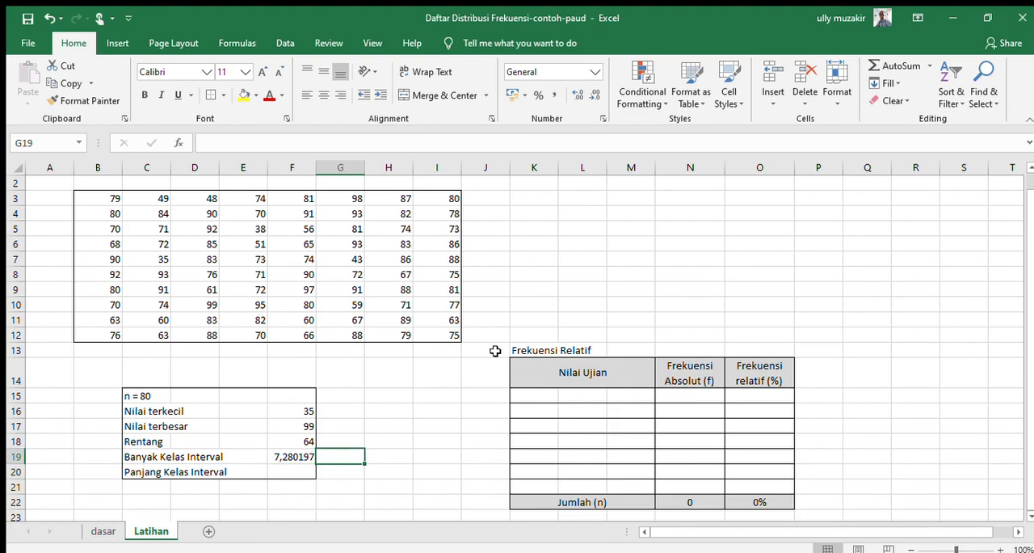
type("7")
key("Right")
key("Right")
key("Right")
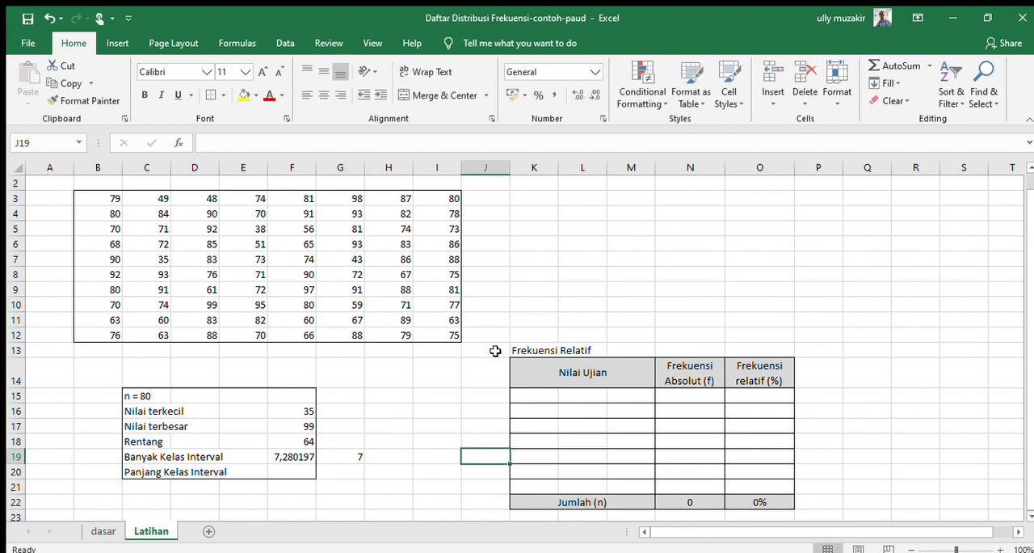
Step: Go through rows K15 to K21 of the Nilai Ujian column to check the number of class rows available
left_click(553, 412)
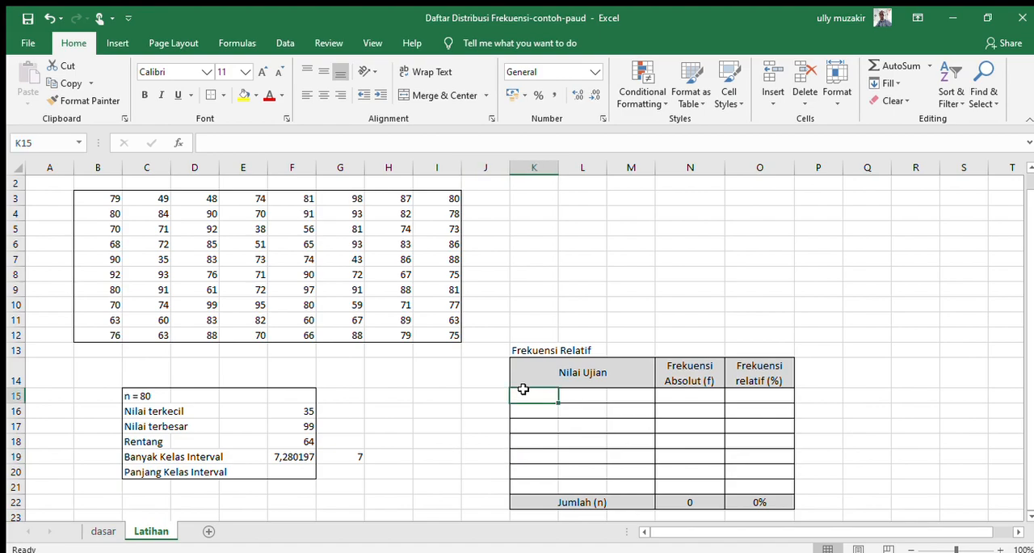
key("Down")
key("Down")
key("Down")
key("Down")
key("Down")
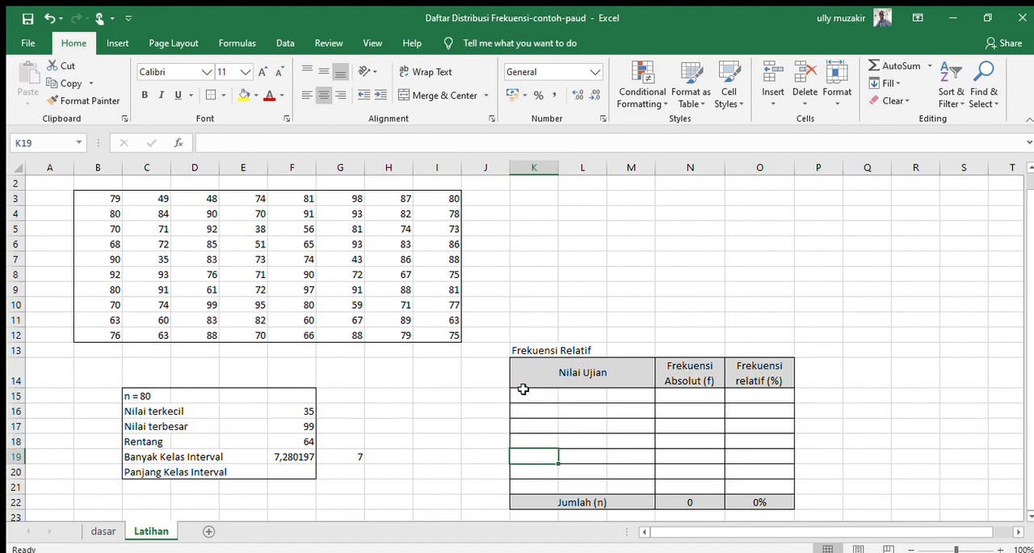
left_click(521, 390)
left_click(527, 409)
left_click(537, 427)
left_click(538, 440)
left_click(542, 456)
left_click(546, 472)
left_click(553, 482)
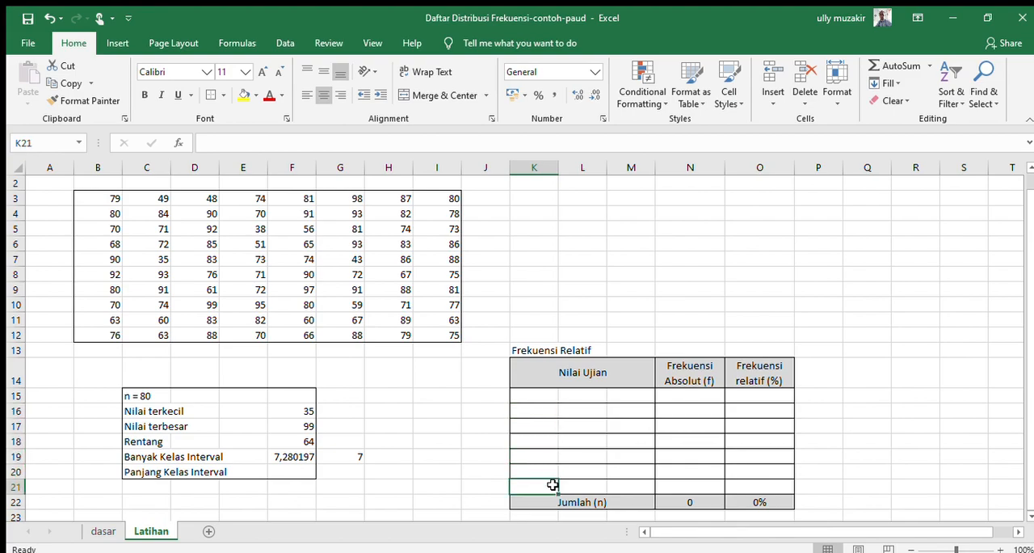
Step: Calculate Panjang Kelas Interval in F20 as the range divided by the number of classes with =F18/F19
left_click(296, 473)
type("=")
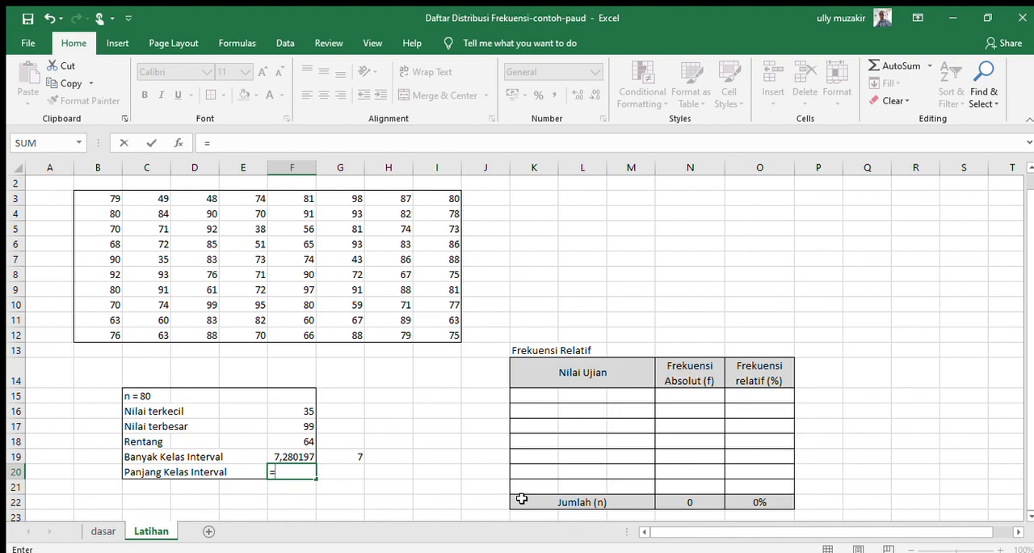
key("Up")
key("Up")
type("/")
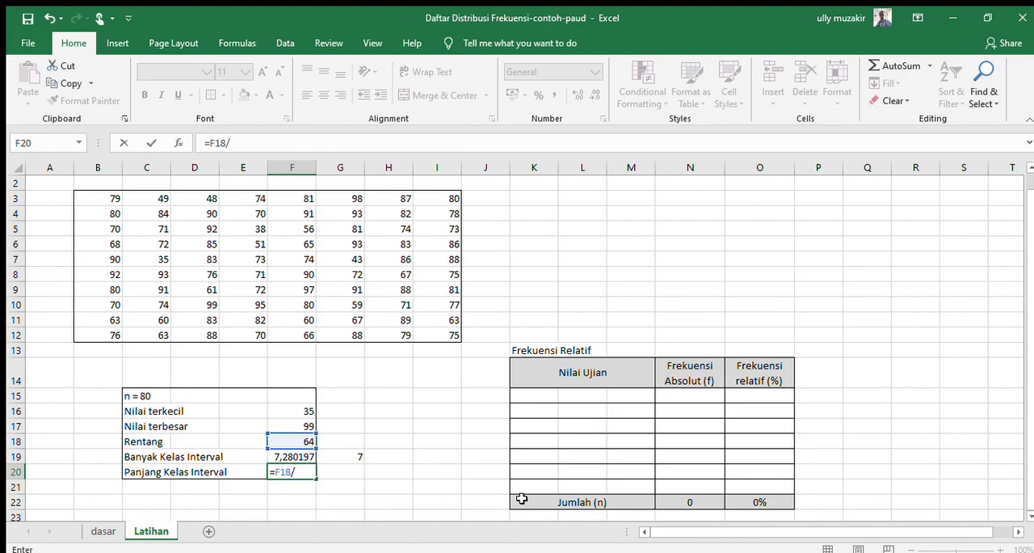
key("Up")
key("Return")
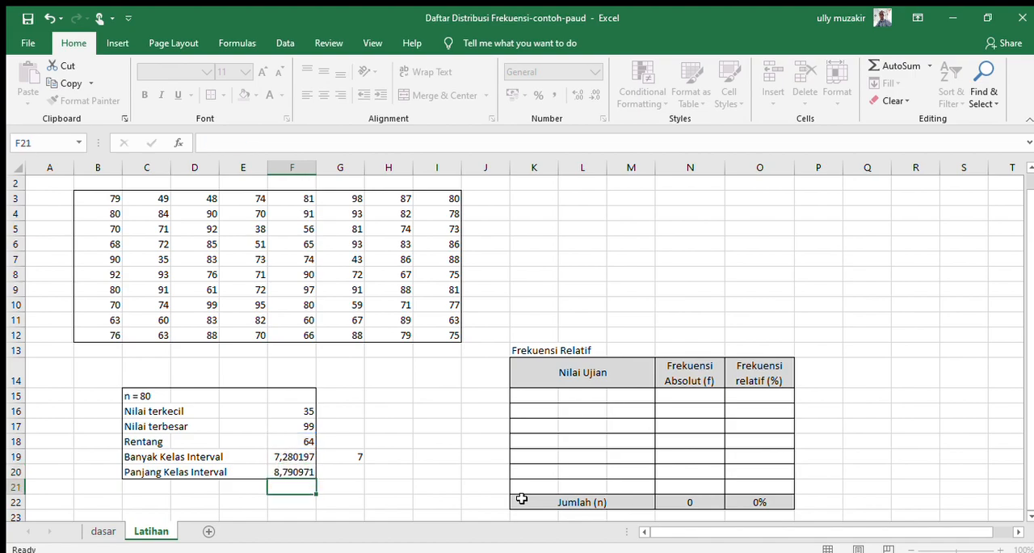
Step: Enter the rounded class width, 9, in G20 beside the Panjang Kelas Interval result
key("Down")
key("Up")
key("Up")
key("Right")
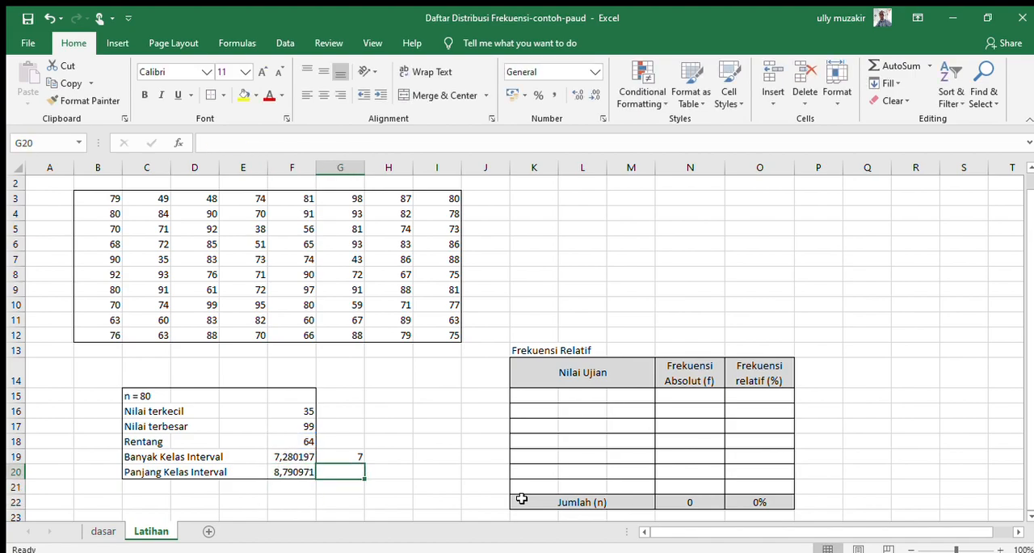
type("9")
key("Right")
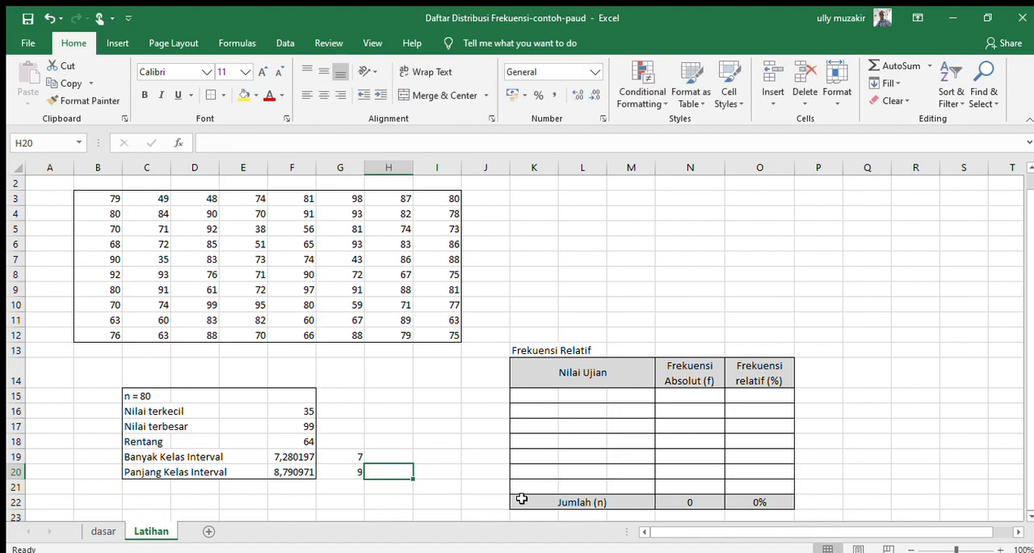
Step: Number the class rows of the Frekuensi Relatif table from 1 to 7 in J15:J21
key("Right")
key("Right")
key("Right")
key("Up")
key("Up")
key("Up")
key("Up")
key("Up")
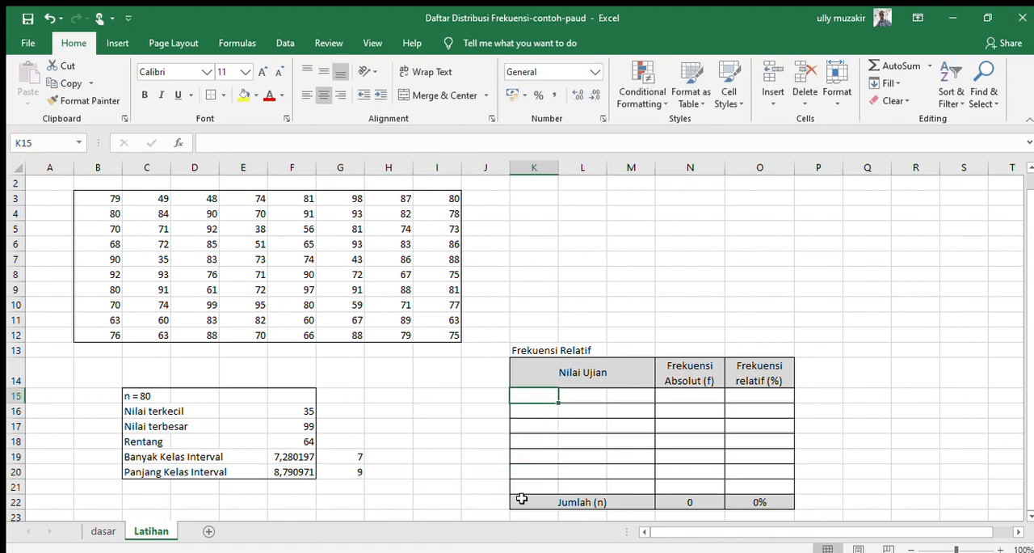
key("Down")
key("Down")
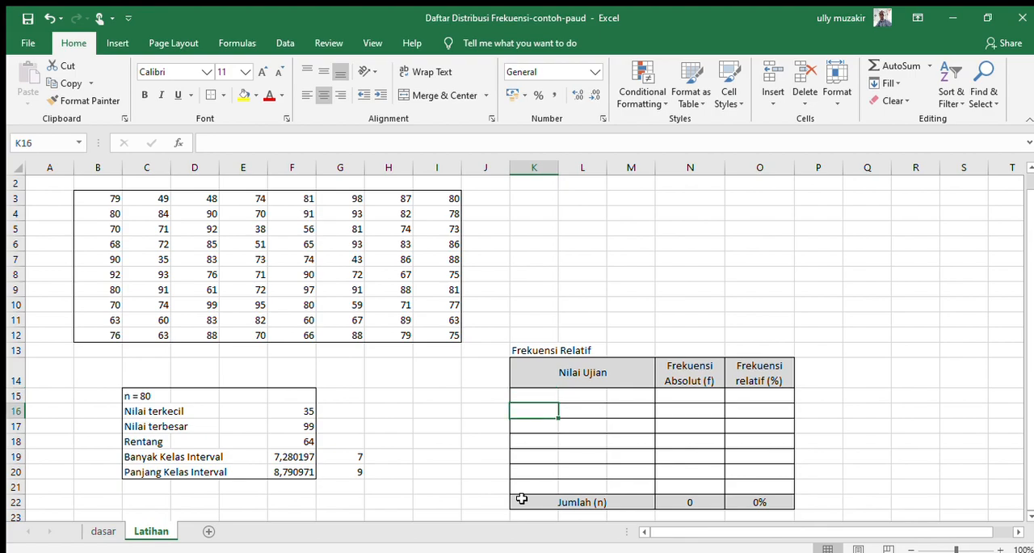
key("Left")
key("Up")
key("Up")
type("1")
key("Return")
type("2")
key("Return")
type("3")
key("Return")
type("4")
key("Return")
type("5")
key("Return")
type("6")
key("Return")
type("7")
key("Up")
key("Up")
key("Up")
key("Up")
key("Up")
key("Up")
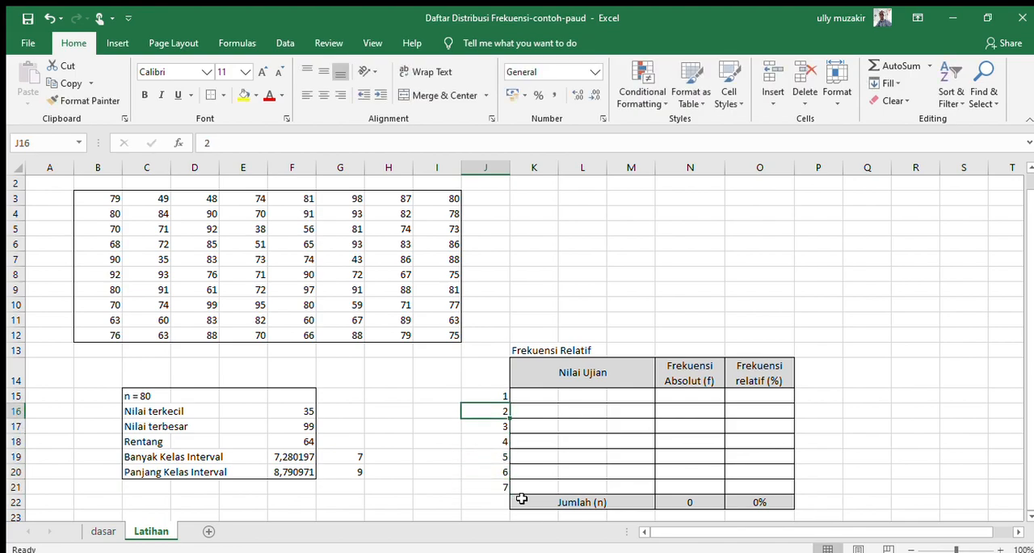
Step: Center the class numbers in J15:J21, then review them together with the rounded class width in G20
key("shift+Down")
key("shift+Down")
key("shift+Down")
key("shift+Down")
key("shift+Down")
key("shift+Down")
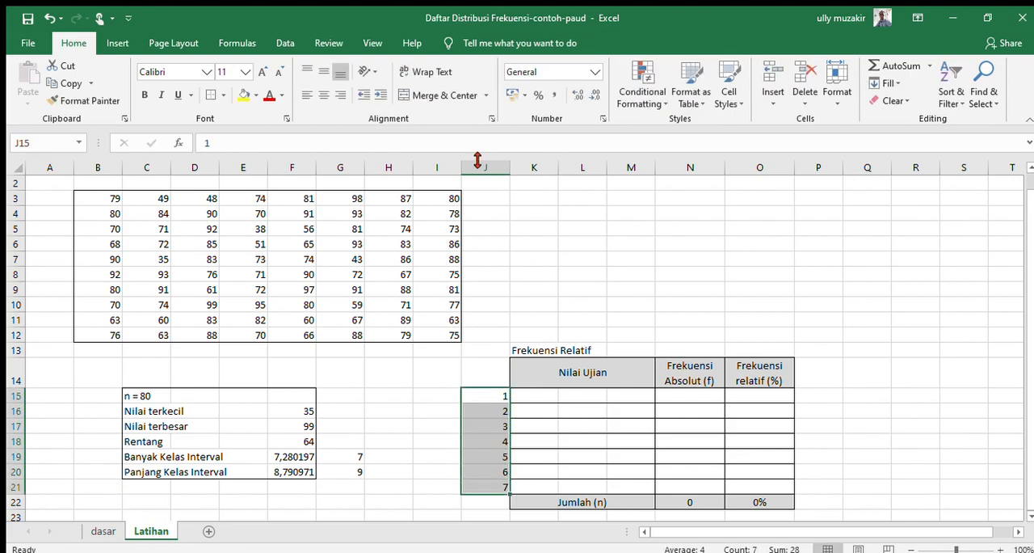
left_click(323, 94)
left_click(532, 409)
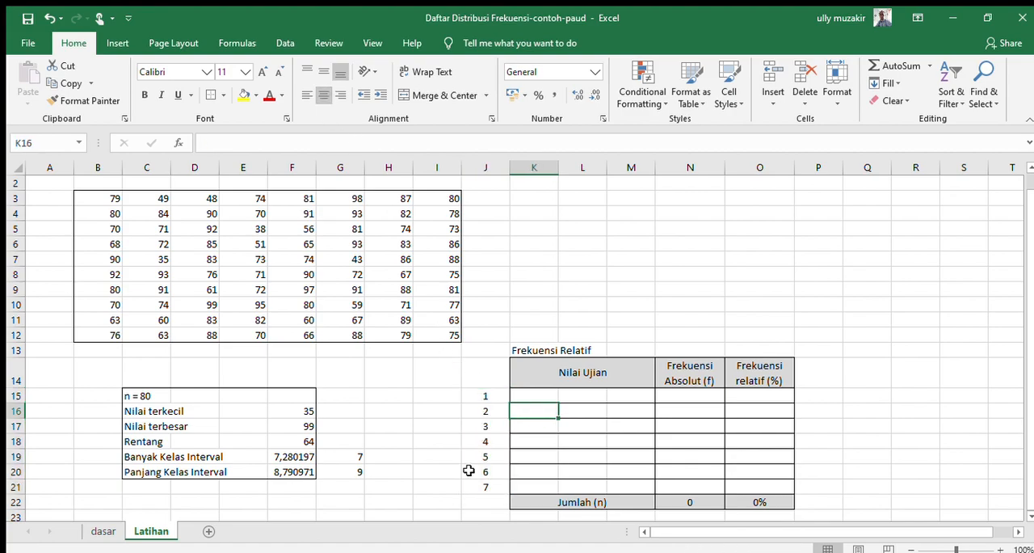
left_click(477, 396)
left_click_drag(480, 425, 477, 485)
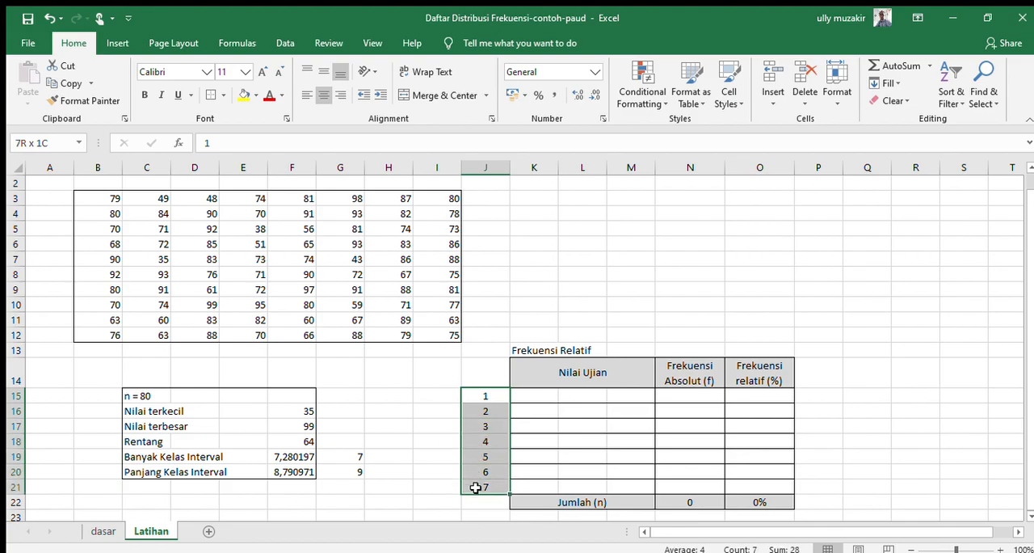
left_click(356, 474)
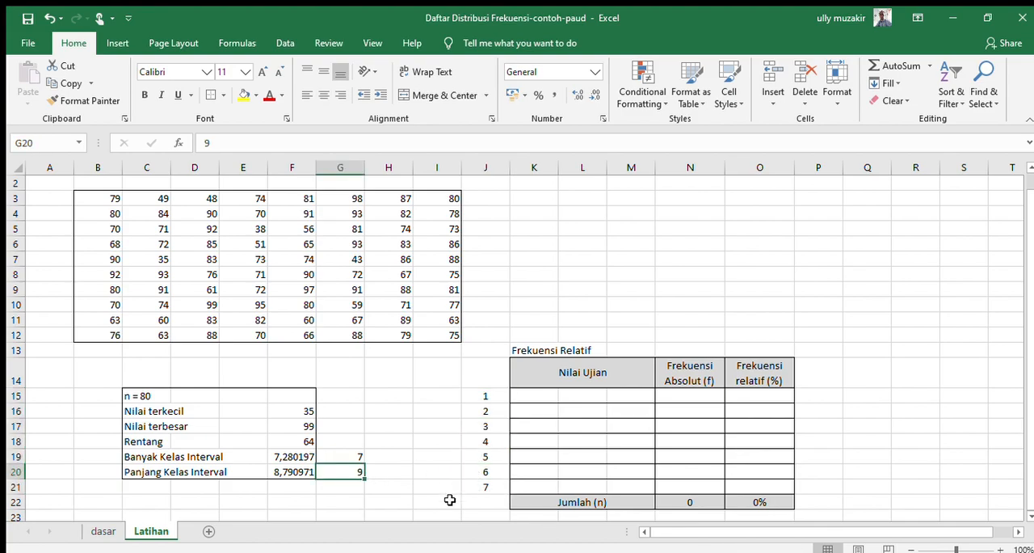
Step: Enter a dash as text ('-) in L15 and copy it to the other class rows through L21
left_click(603, 389)
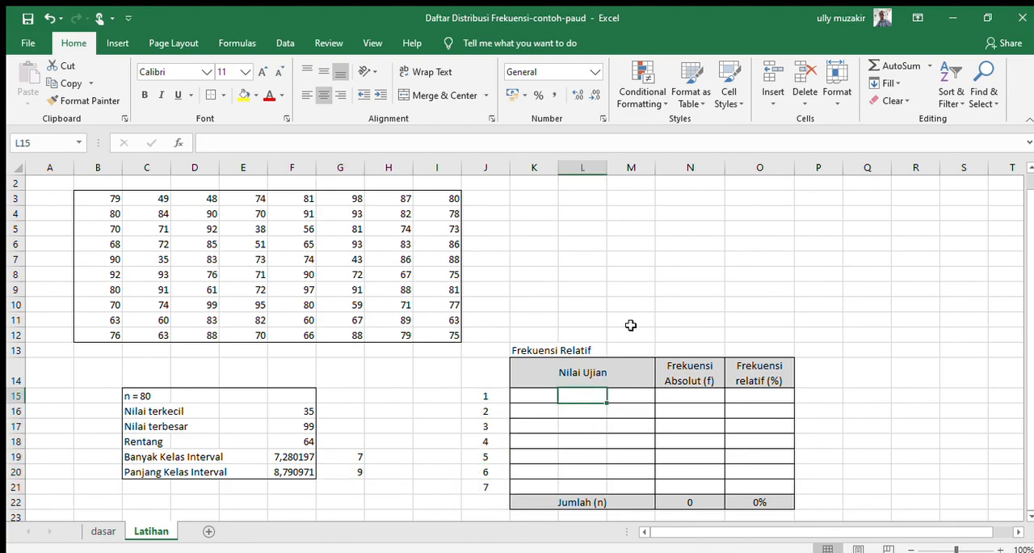
type("'")
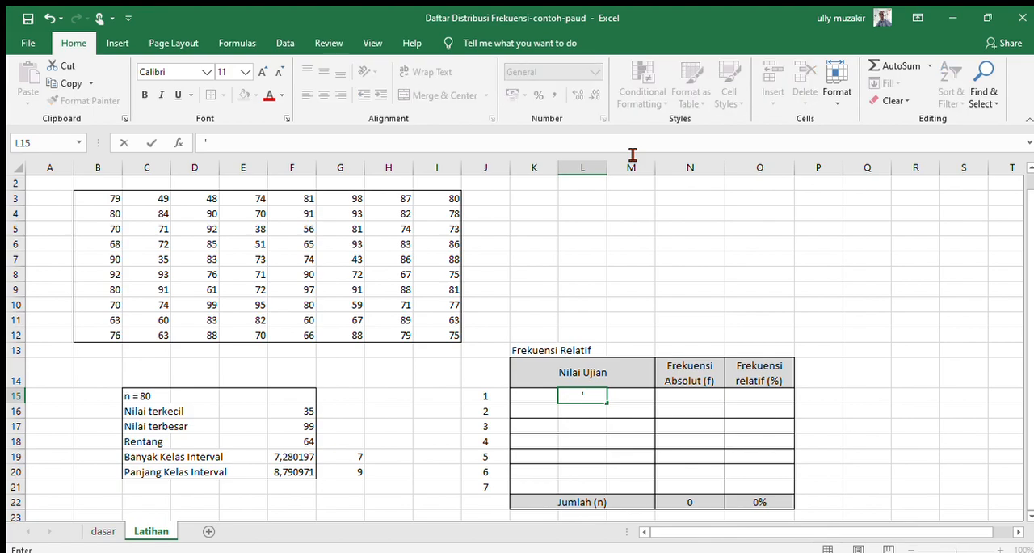
type("-")
key("Return")
key("Up")
key("ctrl+c")
key("shift+Down")
key("shift+Down")
key("shift+Down")
key("shift+Down")
key("shift+Down")
key("shift+Down")
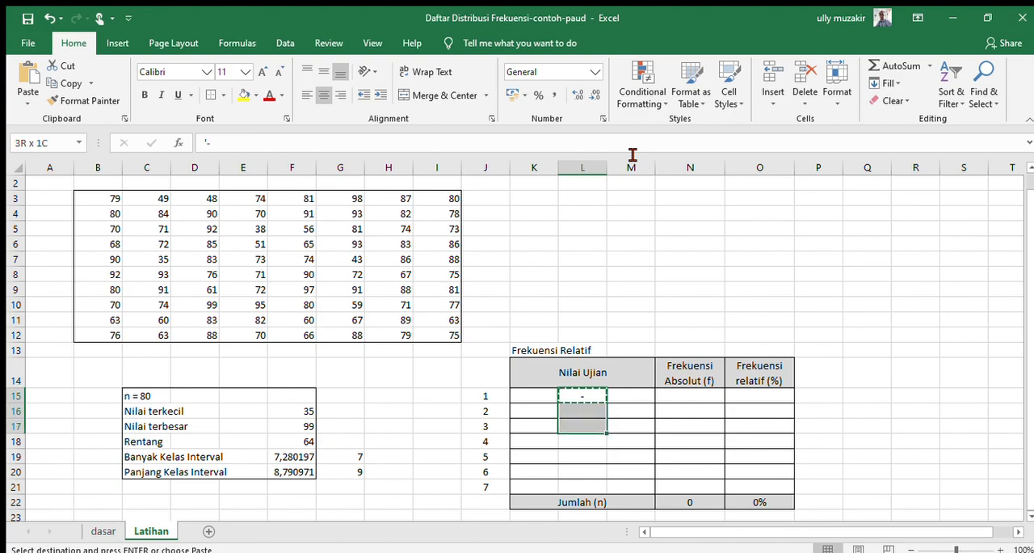
key("Return")
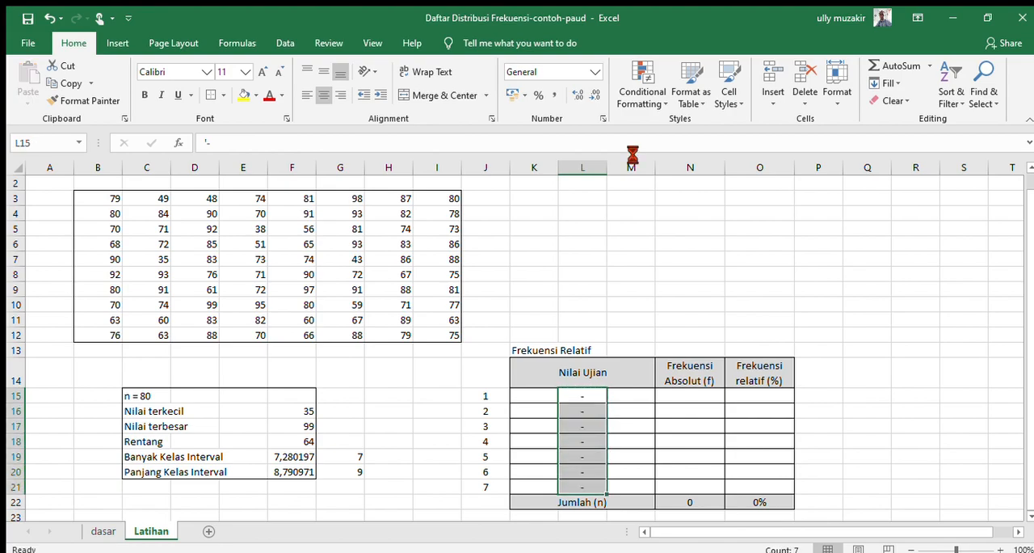
Step: Check the largest score in F17 and enter 100 in M21 as the upper limit of class 7
key("Right")
key("Down")
key("Up")
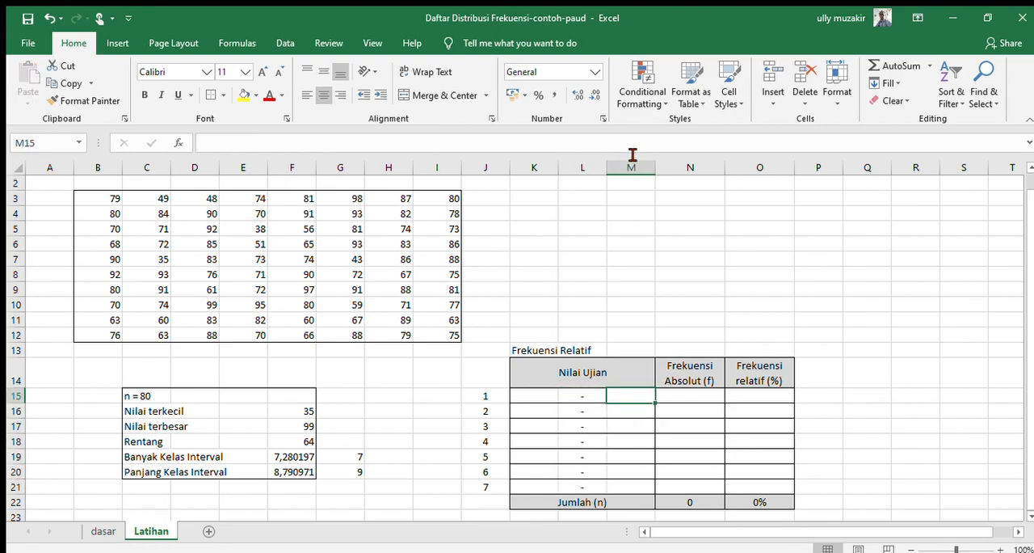
key("Left")
key("Left")
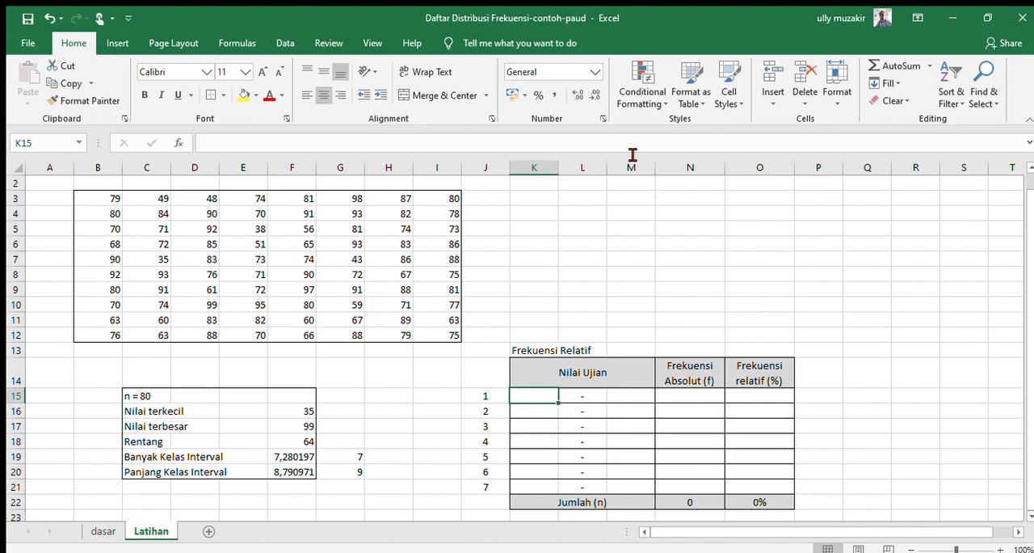
key("Right")
key("Right")
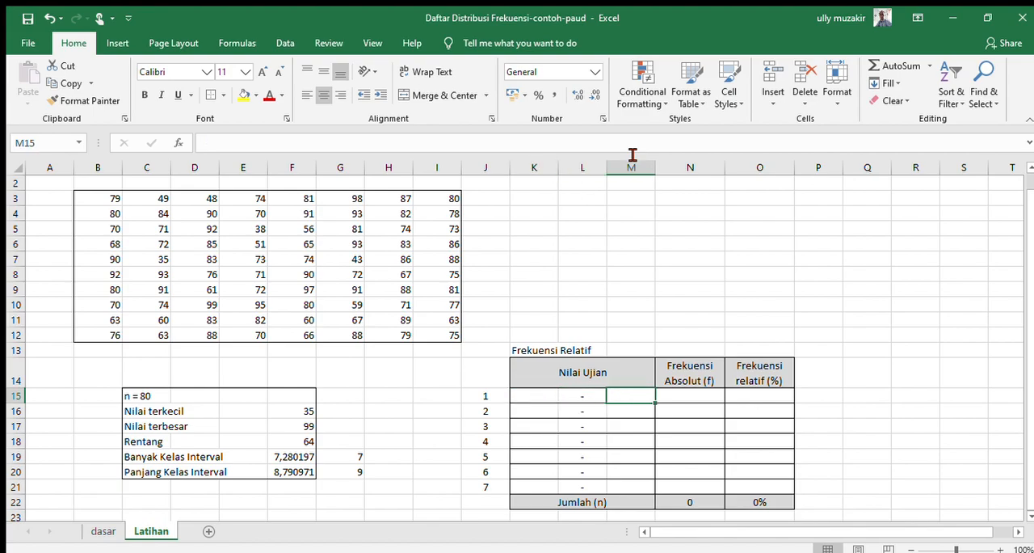
left_click(301, 426)
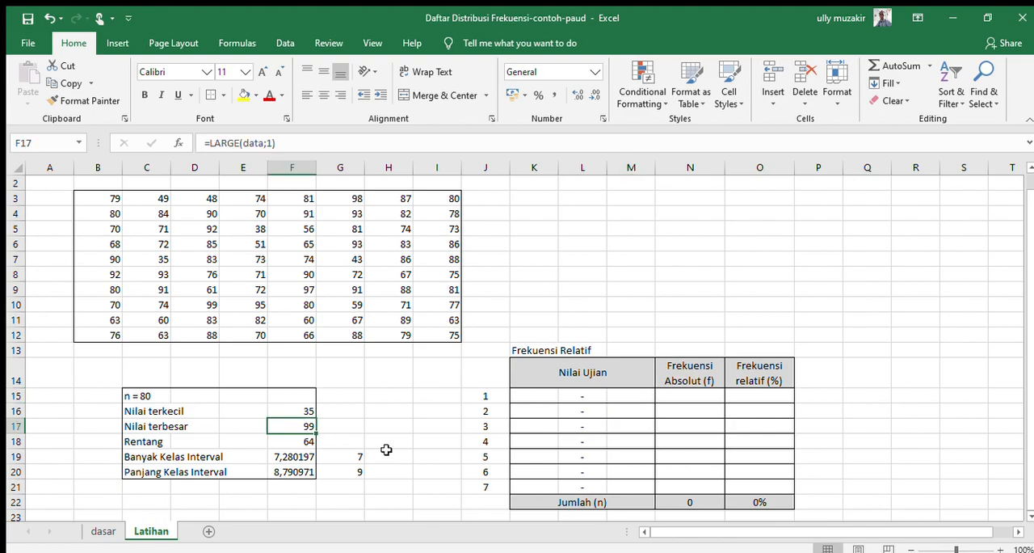
left_click(614, 483)
type("100")
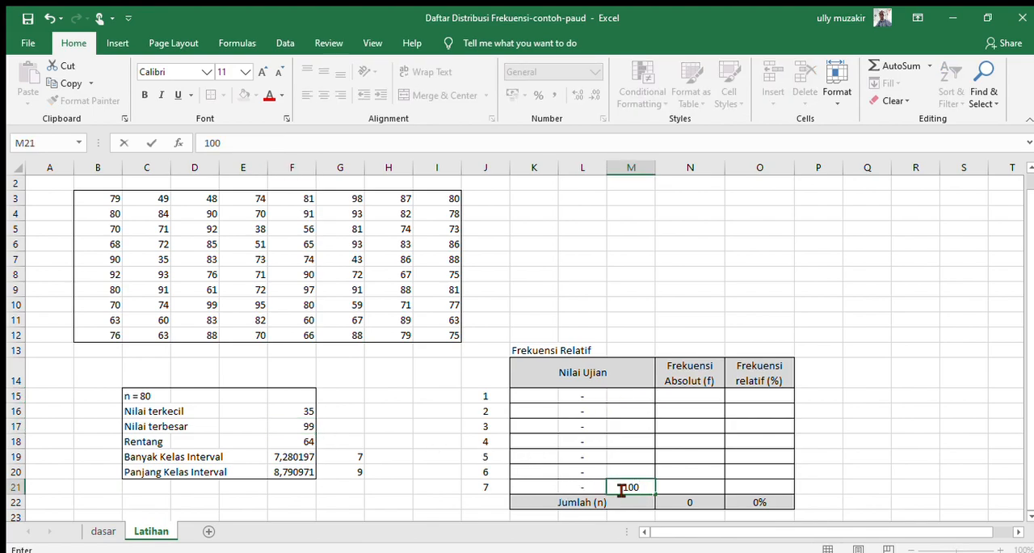
left_click(615, 470)
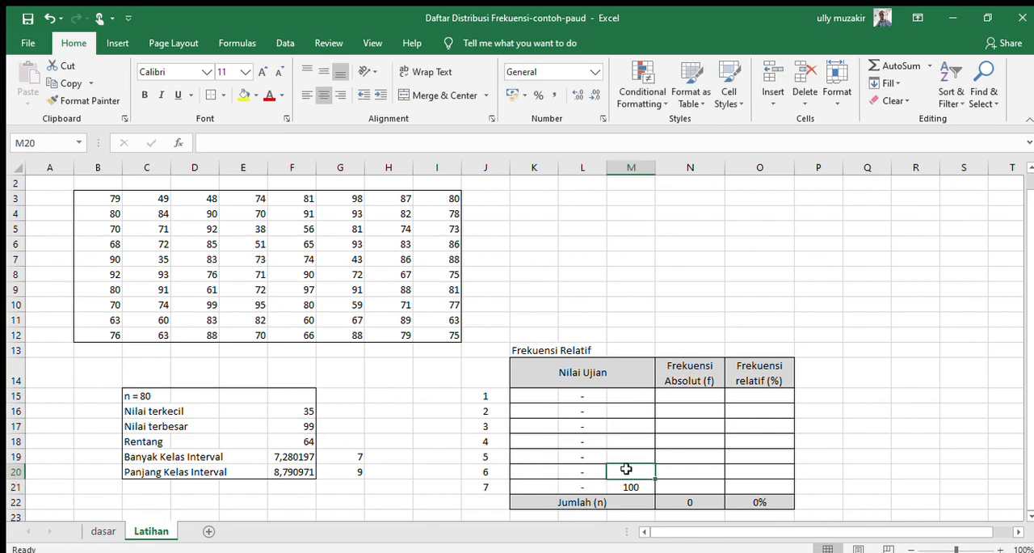
Step: Calculate the lower limit of class 7 in K21 as the upper limit minus the class width with =M21-9
left_click(633, 487)
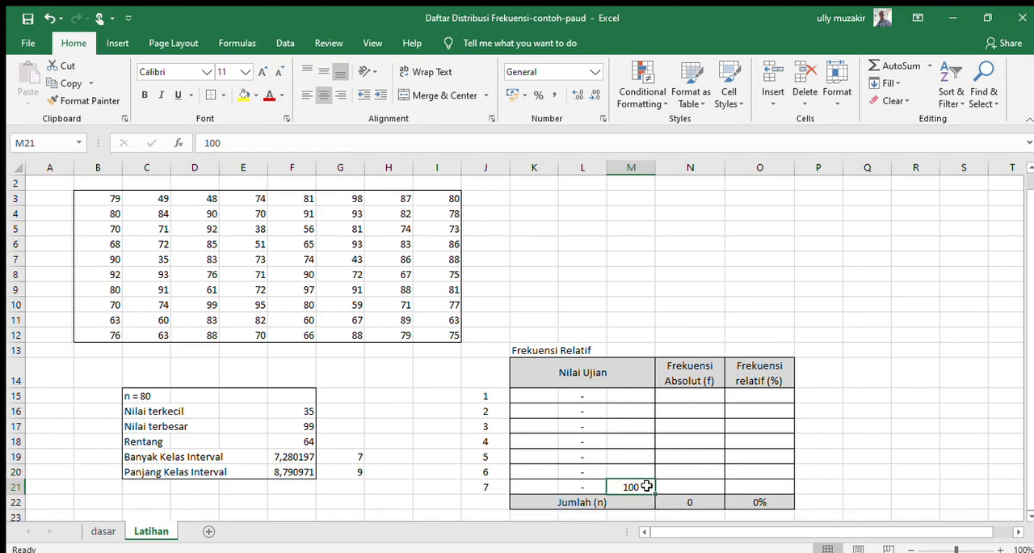
left_click(338, 476)
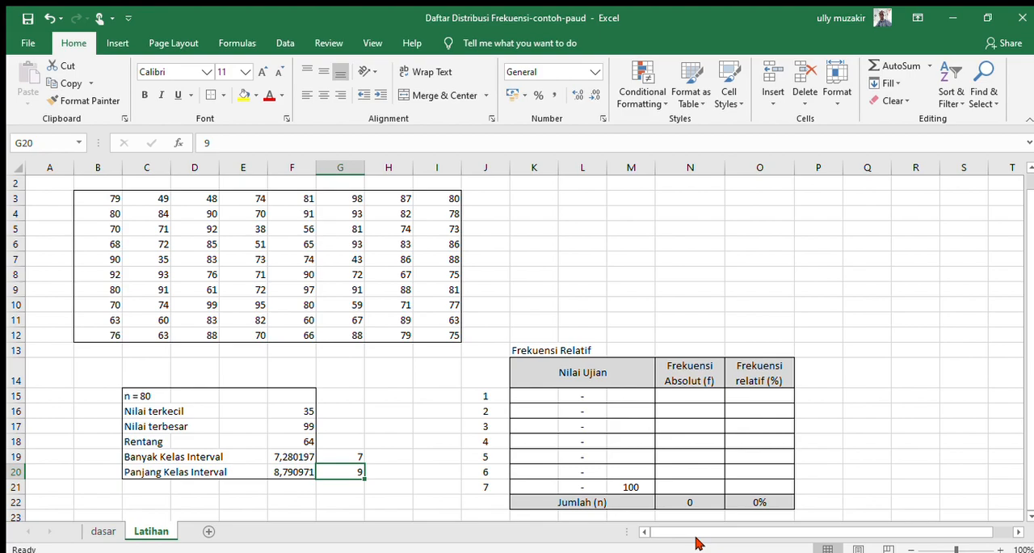
left_click(543, 485)
type("=")
key("Right")
key("Right")
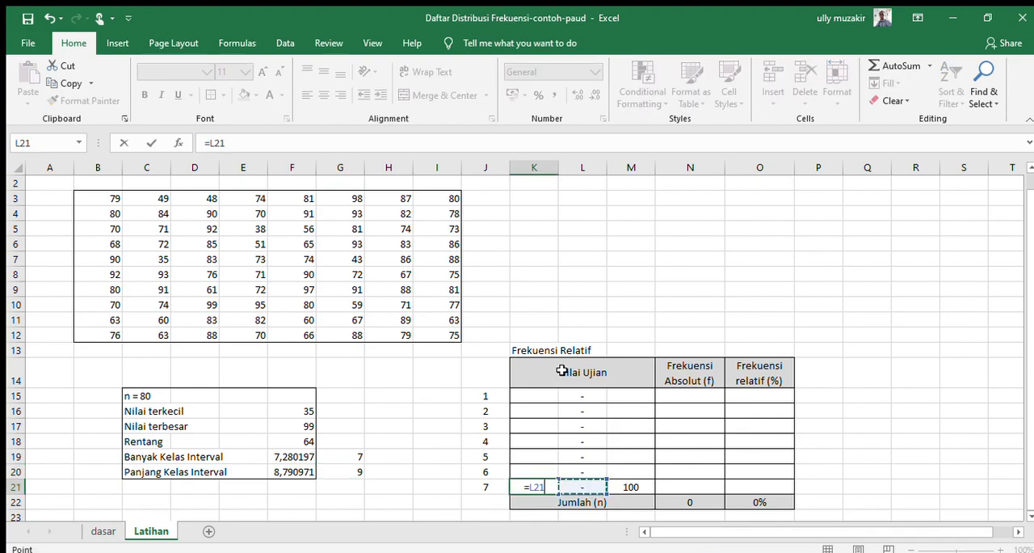
type("-9")
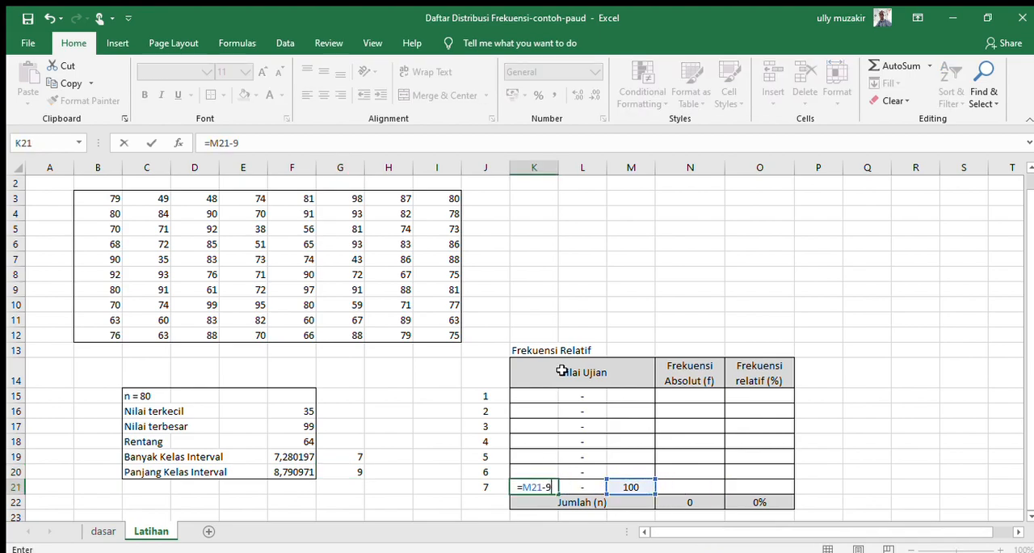
key("Return")
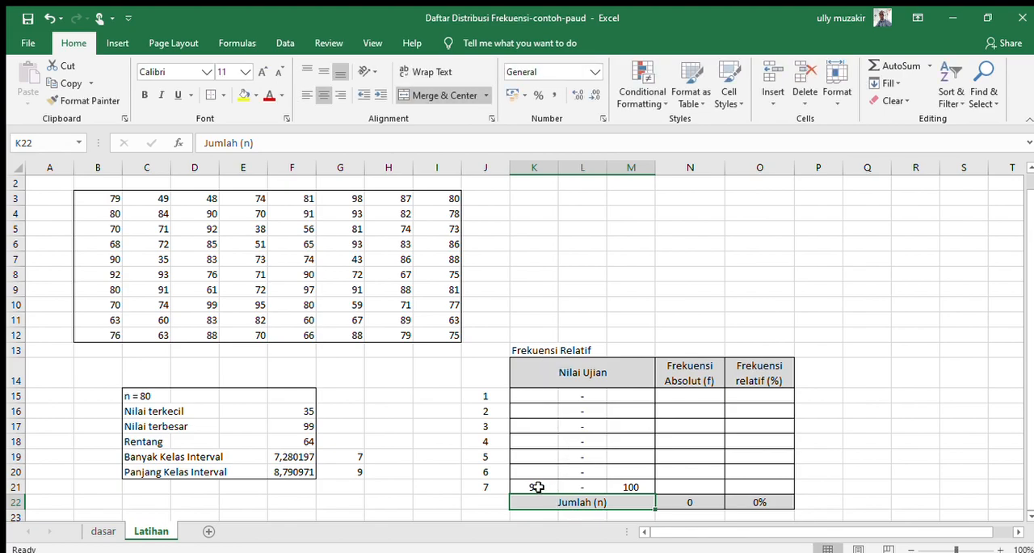
Step: Check the class 7 limits in K21 and M21 against the rounded class width in G20
left_click(537, 486)
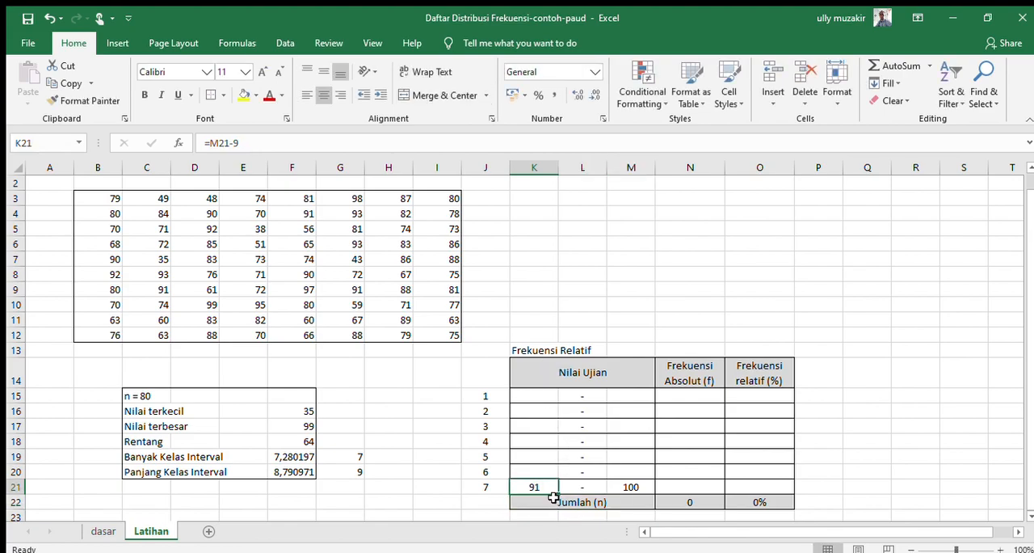
left_click(615, 483)
left_click(358, 470)
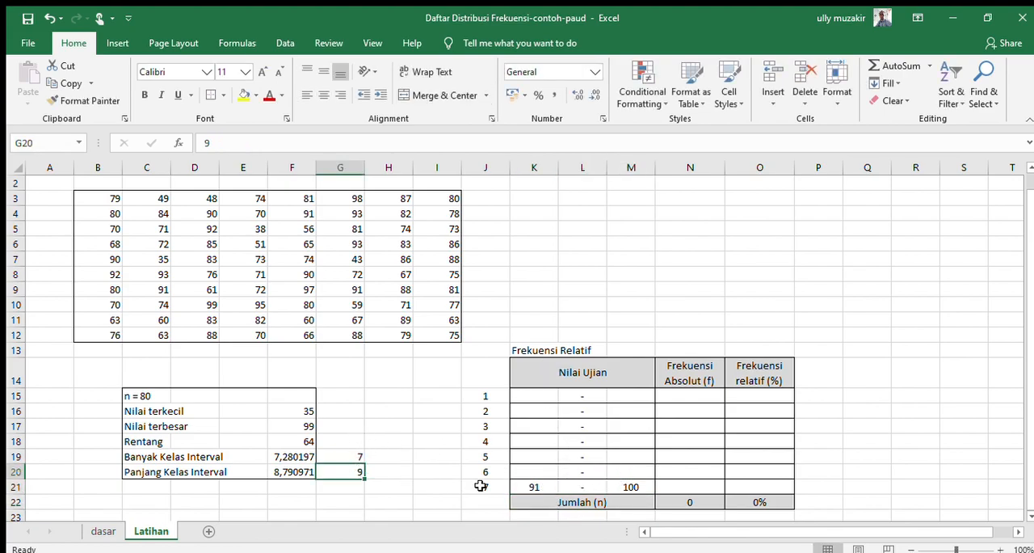
left_click(637, 487)
left_click(539, 488)
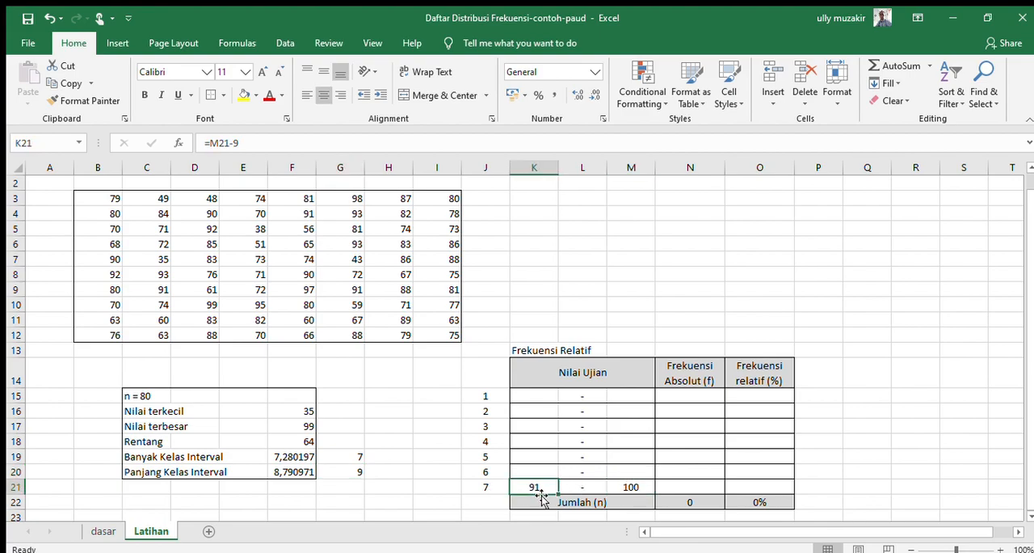
left_click(634, 487)
Step: Copy the lower-limit formula from K21 to the other class rows, K15:K20
left_click(533, 486)
key("ctrl+c")
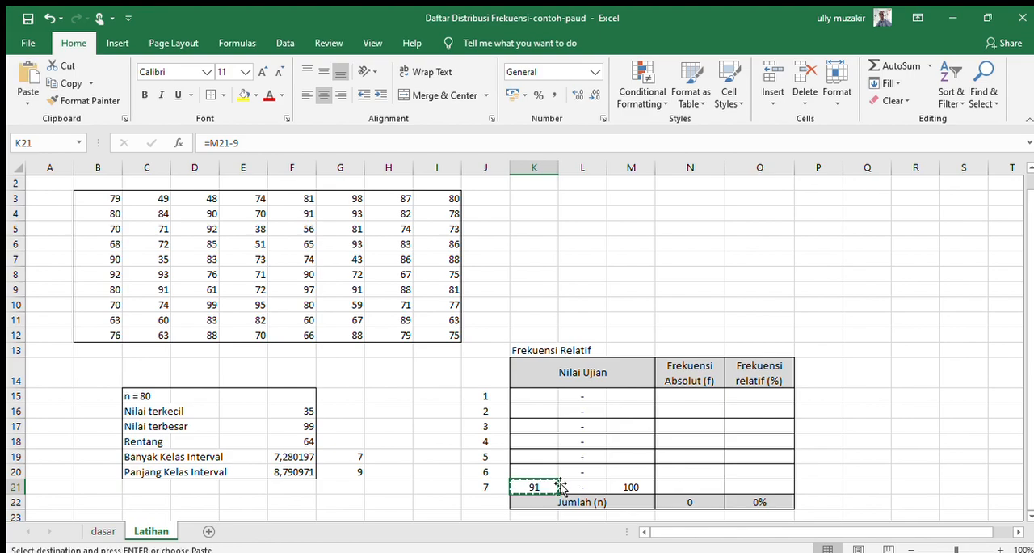
key("shift+Up")
key("shift+Up")
key("shift+Up")
key("shift+Up")
key("shift+Up")
key("shift+Up")
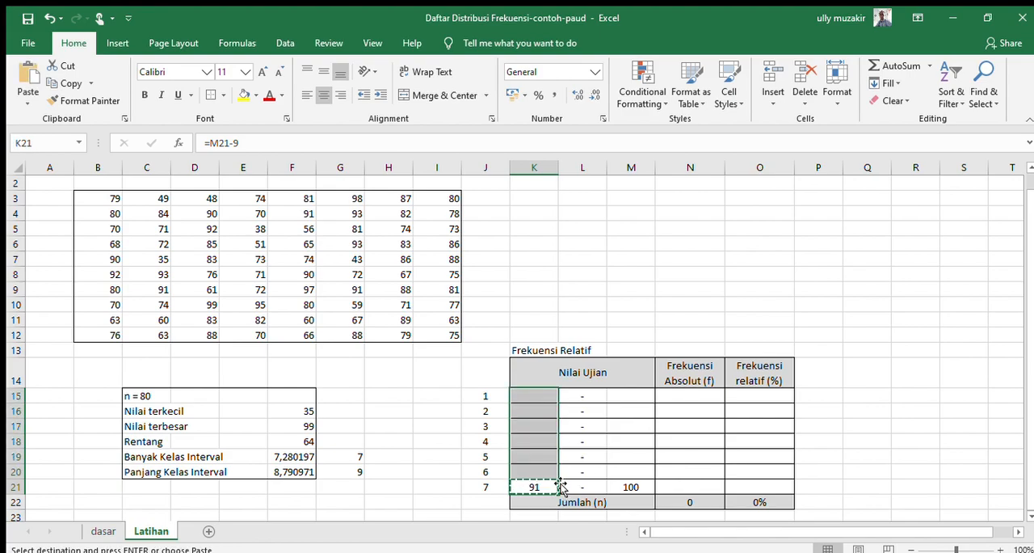
key("Return")
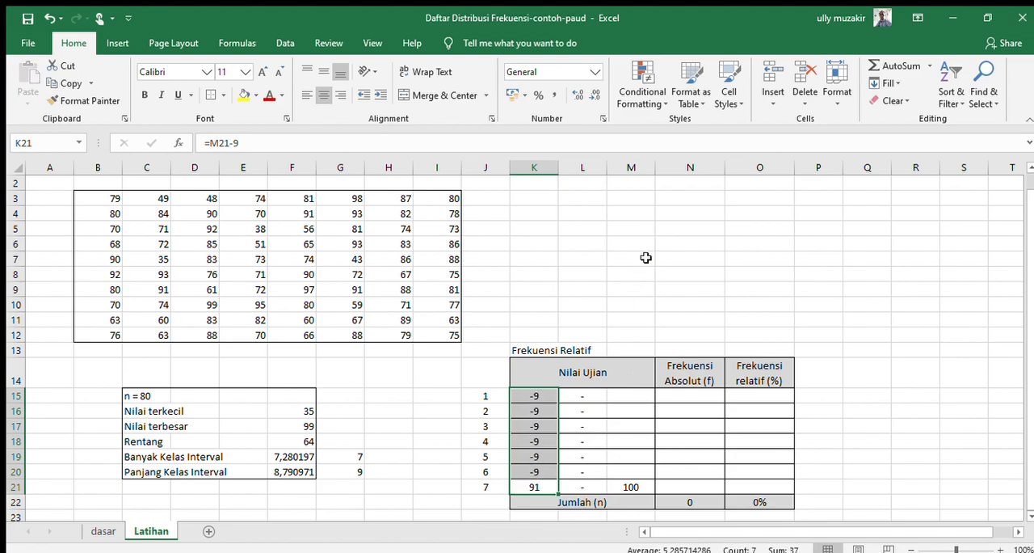
Step: Enter the upper limits of classes 6 down to 1 in M20 up to M15 as 90, 80, 70, 60, 50 and 40
key("Right")
key("Right")
key("Up")
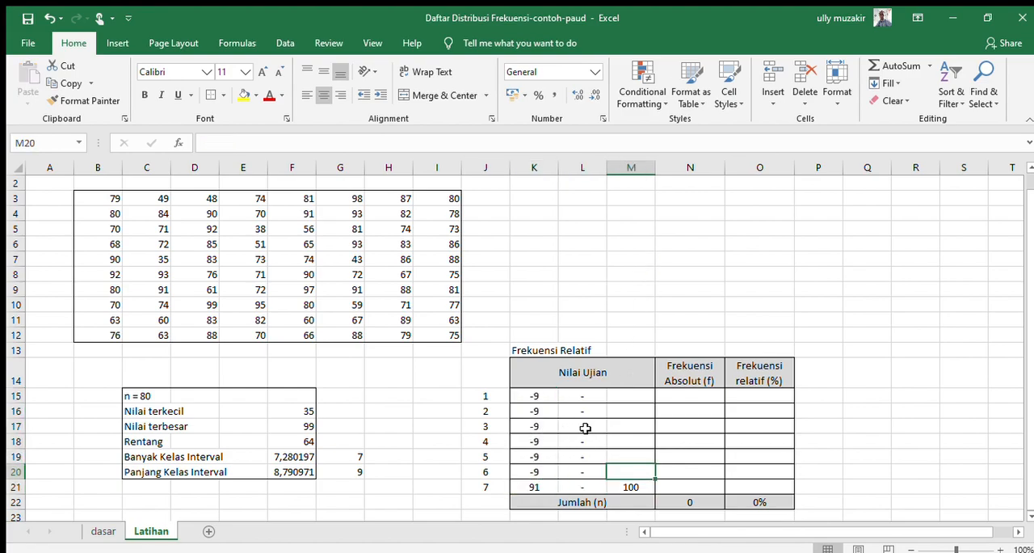
type("90")
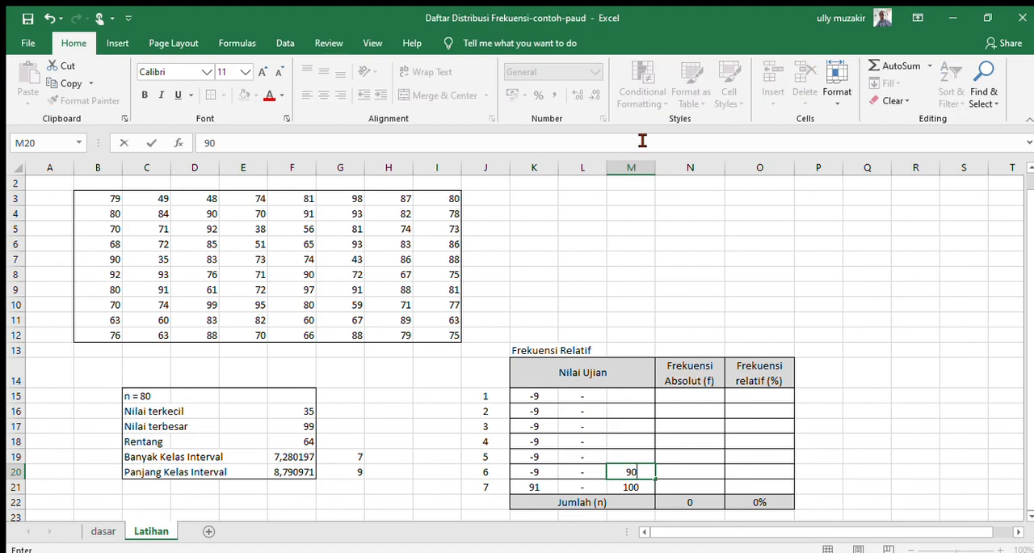
key("Up")
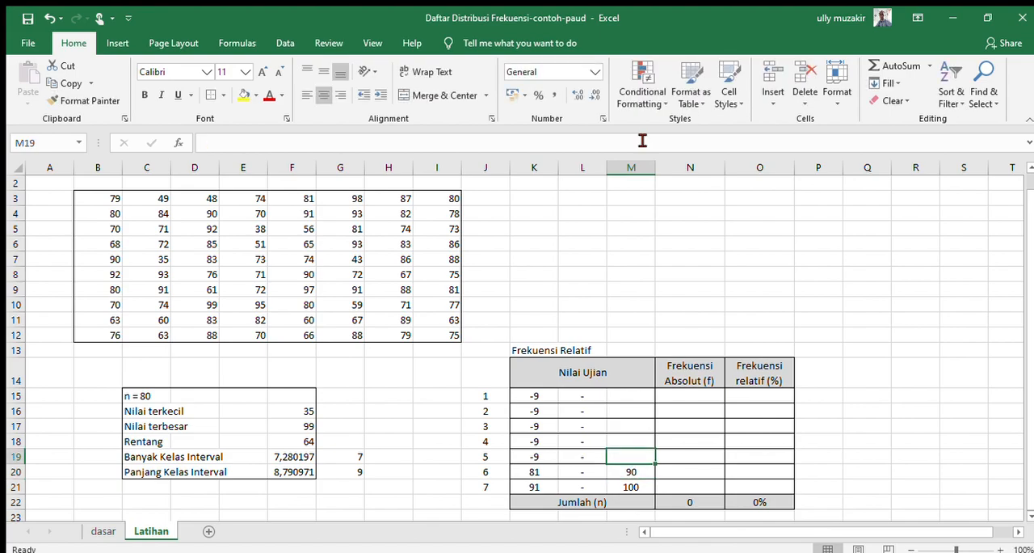
type("80")
key("Up")
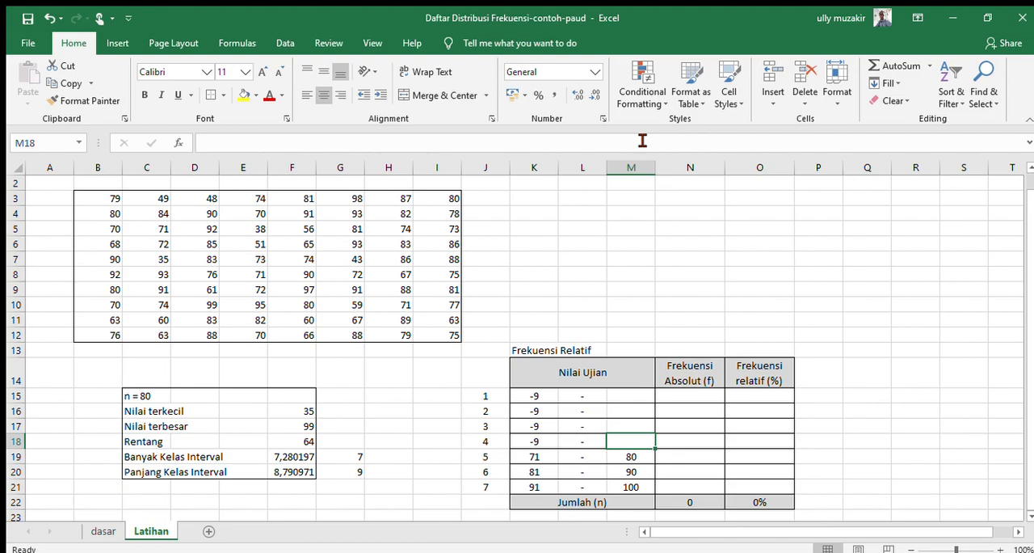
type("70")
key("Up")
type("60")
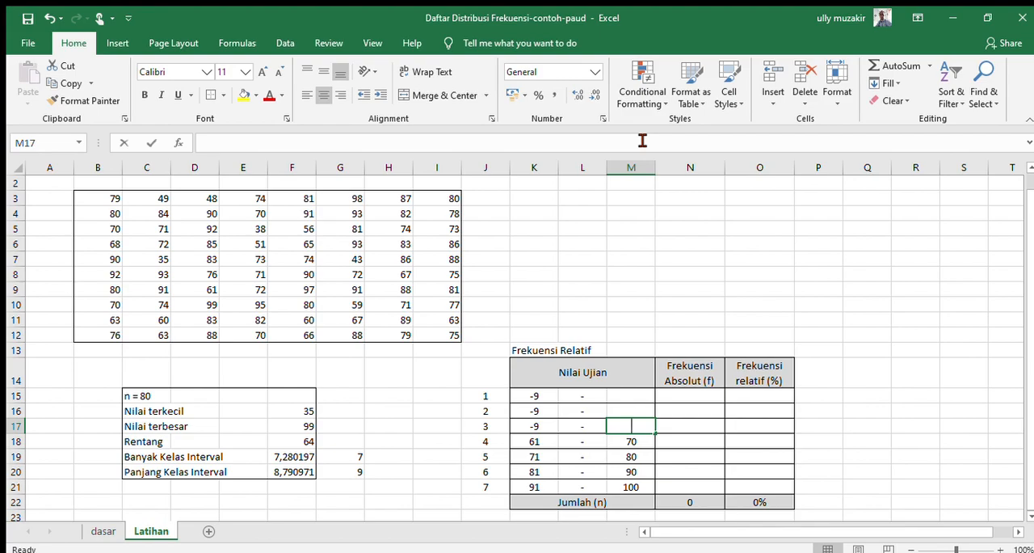
key("Up")
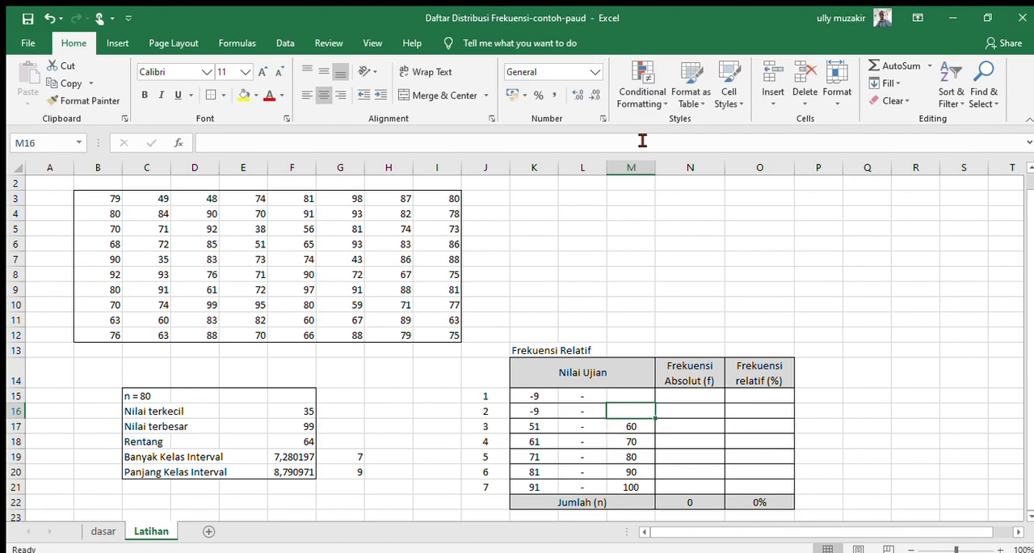
type("50")
key("Up")
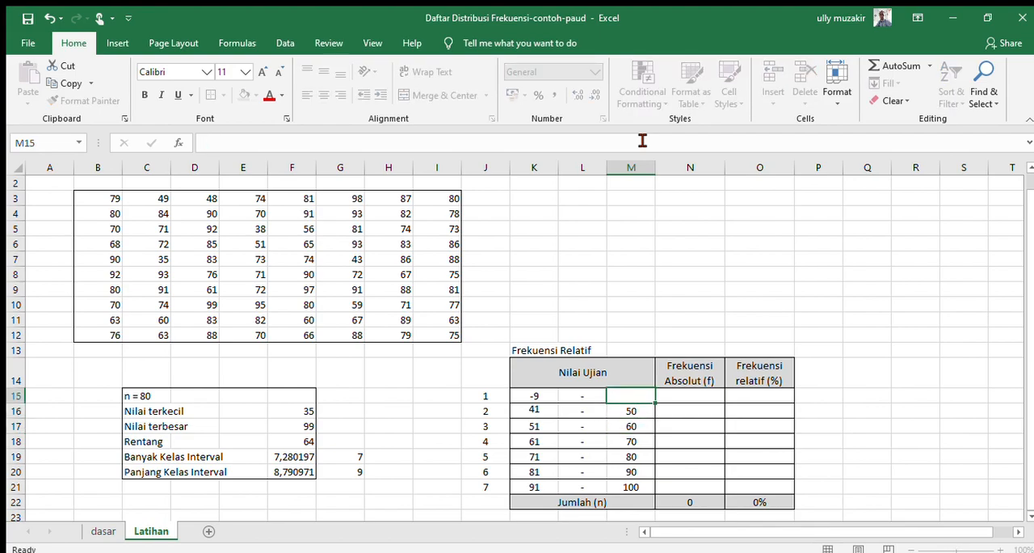
type("40")
key("Up")
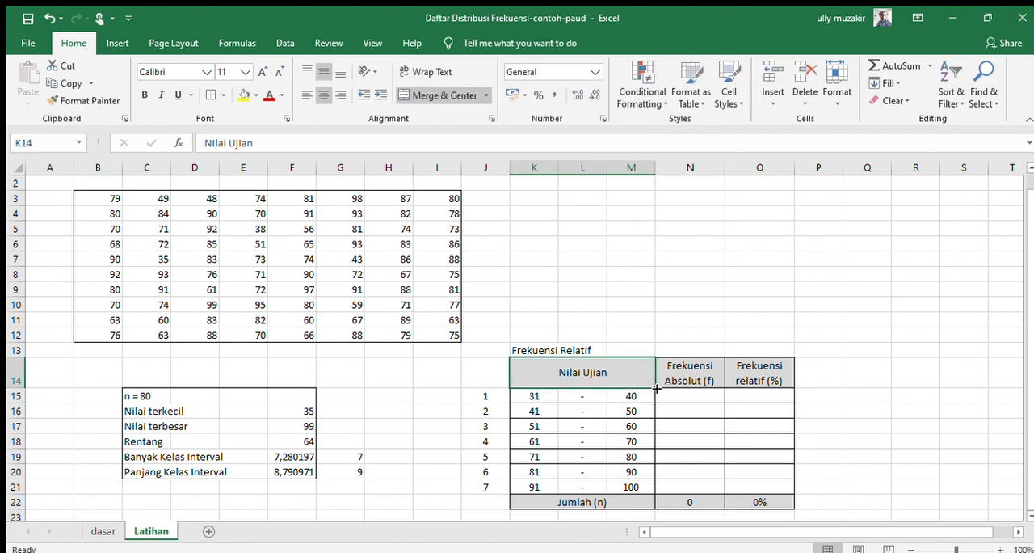
Step: Compare the class limits in K15:M21 with the smallest score in F16 and the largest in F17
left_click(289, 408)
left_click(537, 394)
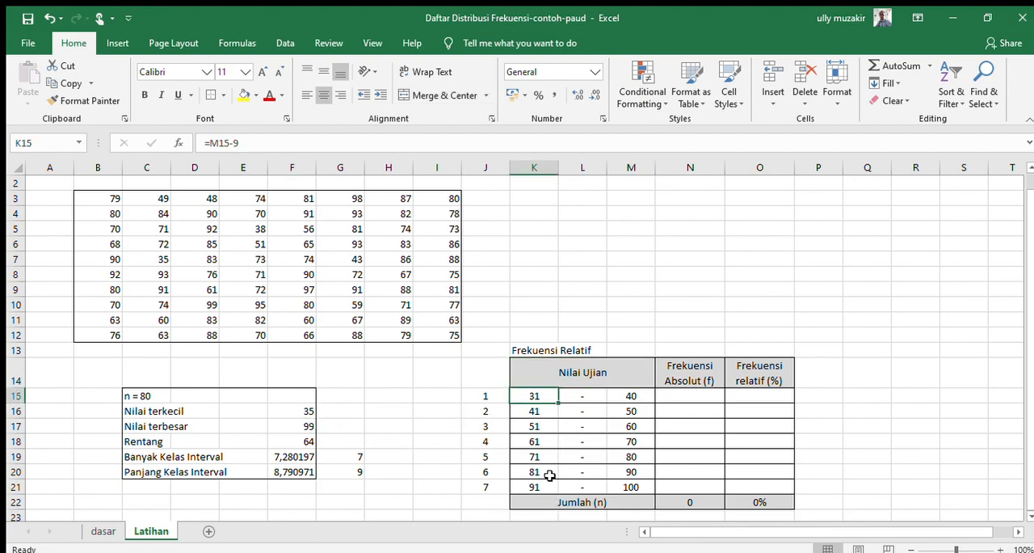
left_click(304, 425)
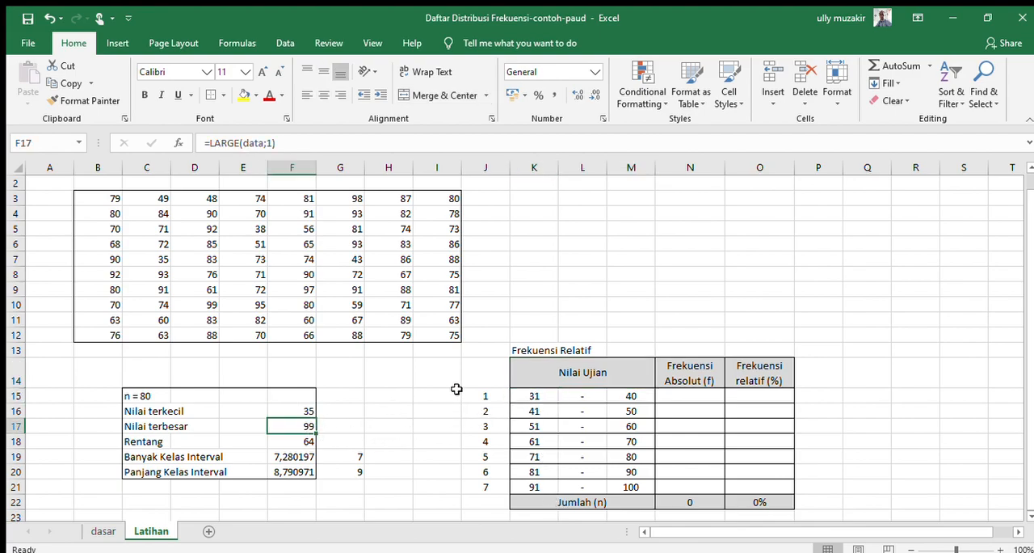
left_click(631, 487)
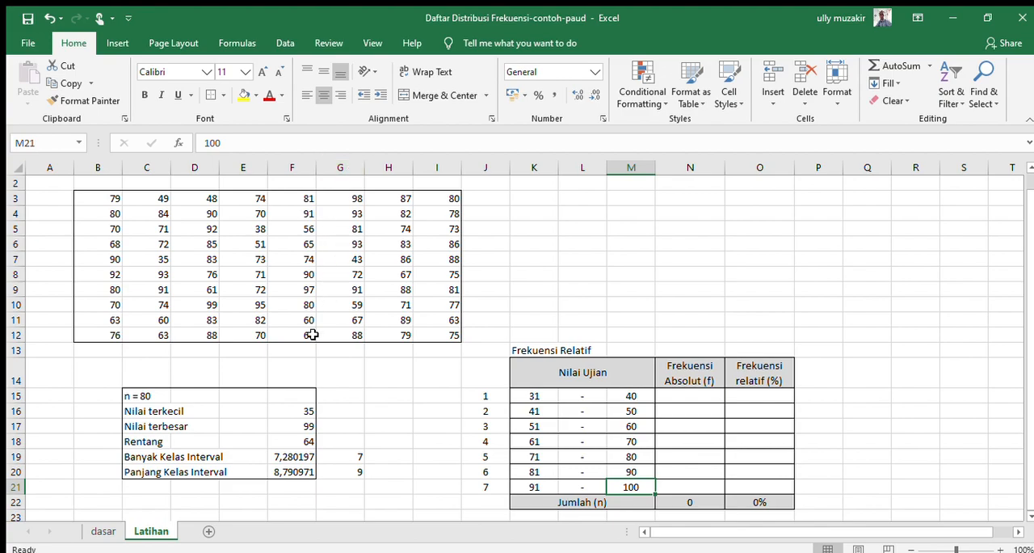
left_click(532, 391)
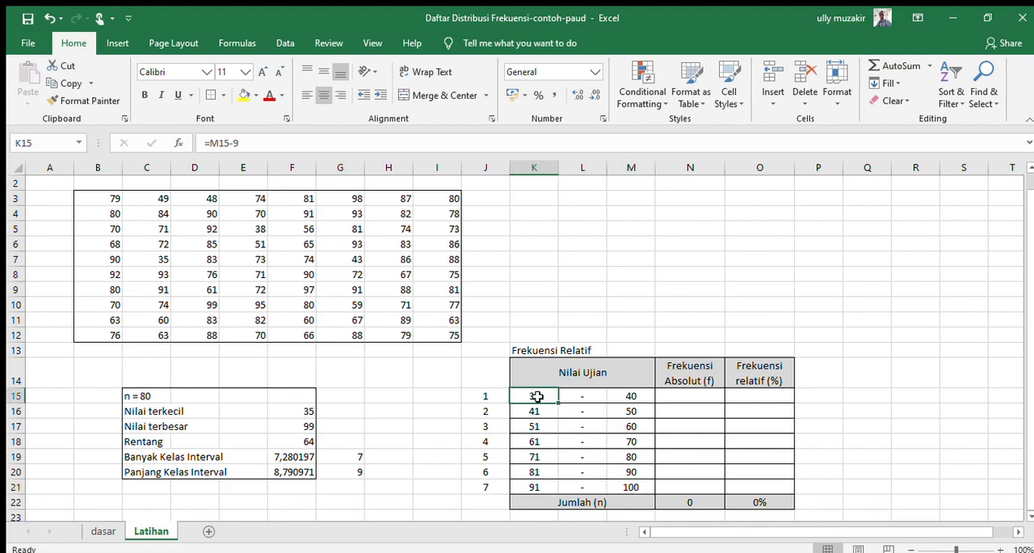
left_click(631, 486)
left_click_drag(541, 391, 642, 487)
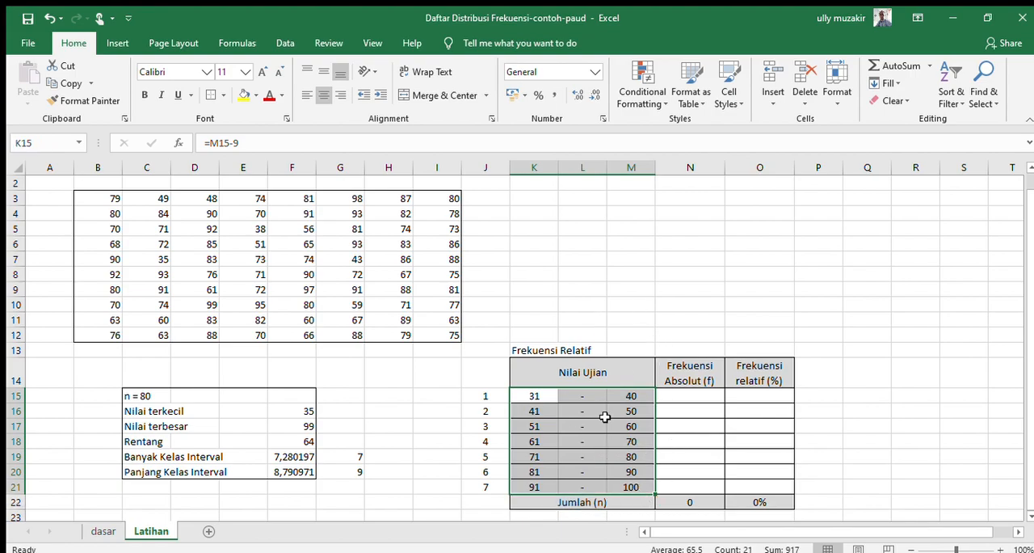
Step: Narrow column L, which holds the dashes between the class limits
left_click(588, 197)
left_click_drag(604, 167, 588, 167)
left_click(658, 272)
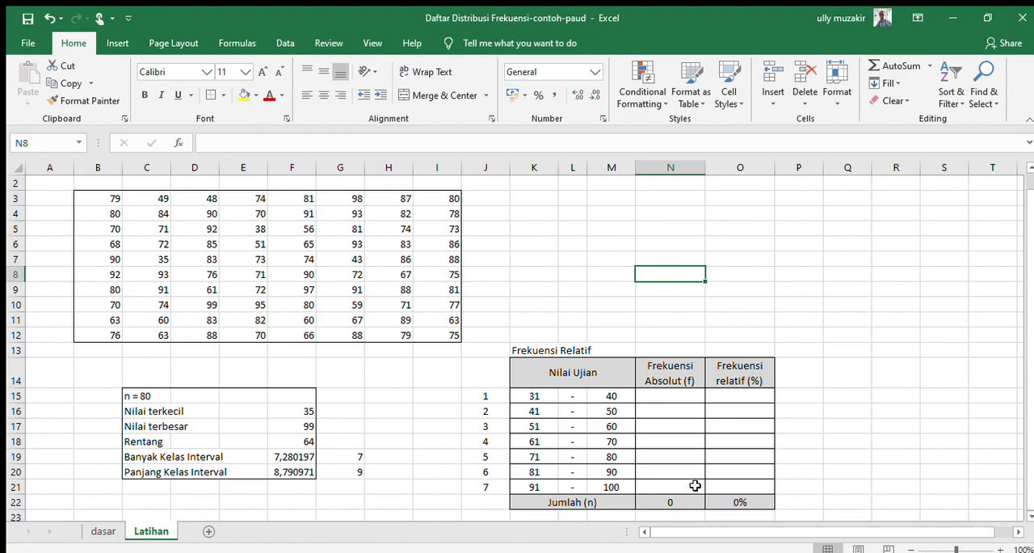
Step: Review the score data in B3:I12 that the absolute frequency column has to count
left_click(661, 395)
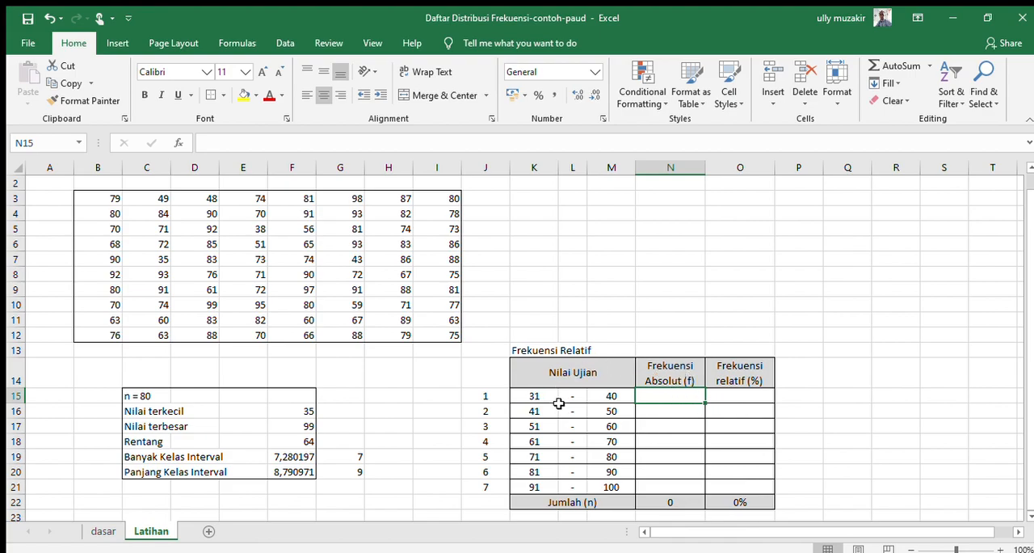
left_click_drag(121, 198, 427, 332)
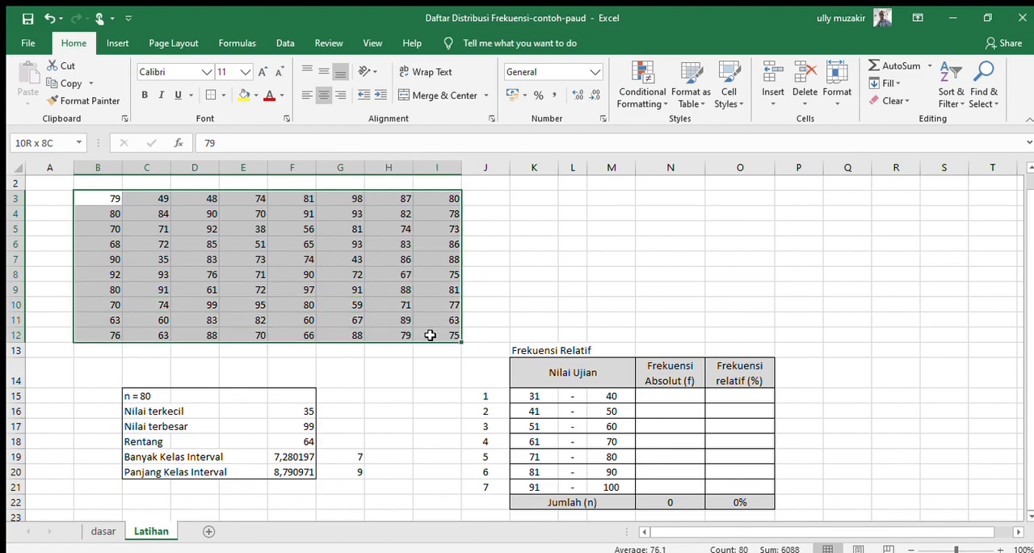
left_click(427, 333)
left_click_drag(110, 198, 434, 341)
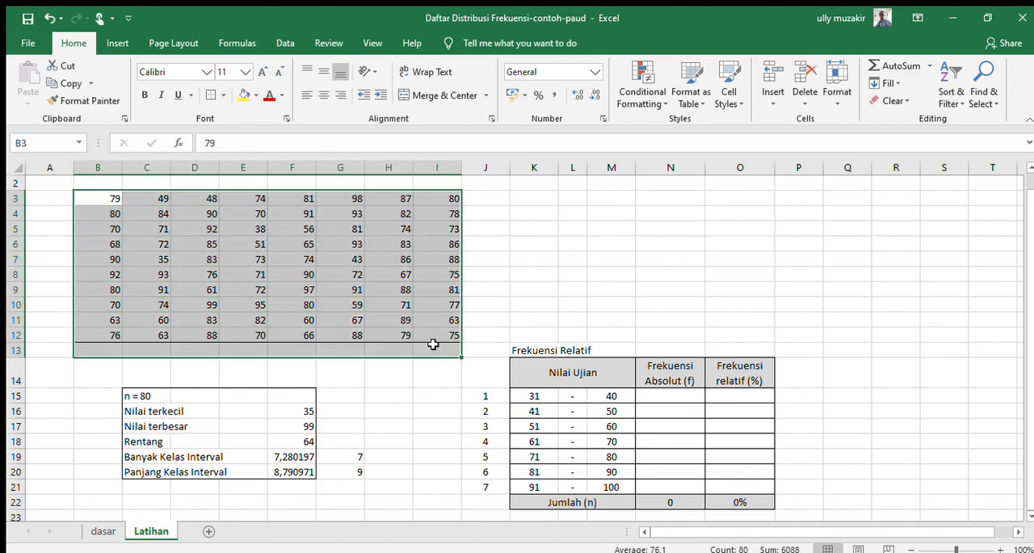
left_click(499, 316)
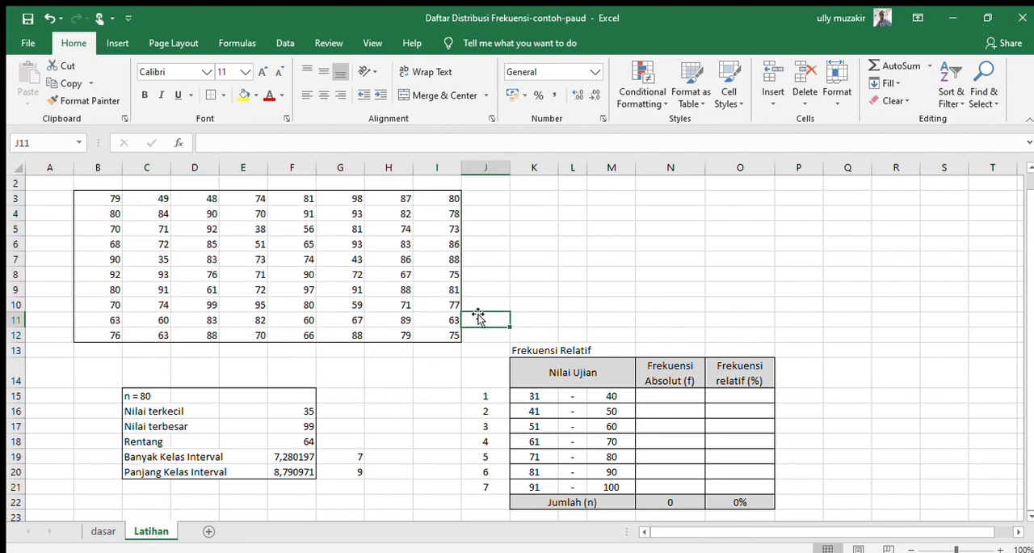
Step: Start a FREQUENCY formula across N15:N21 with the named range data as its data array
left_click(660, 396)
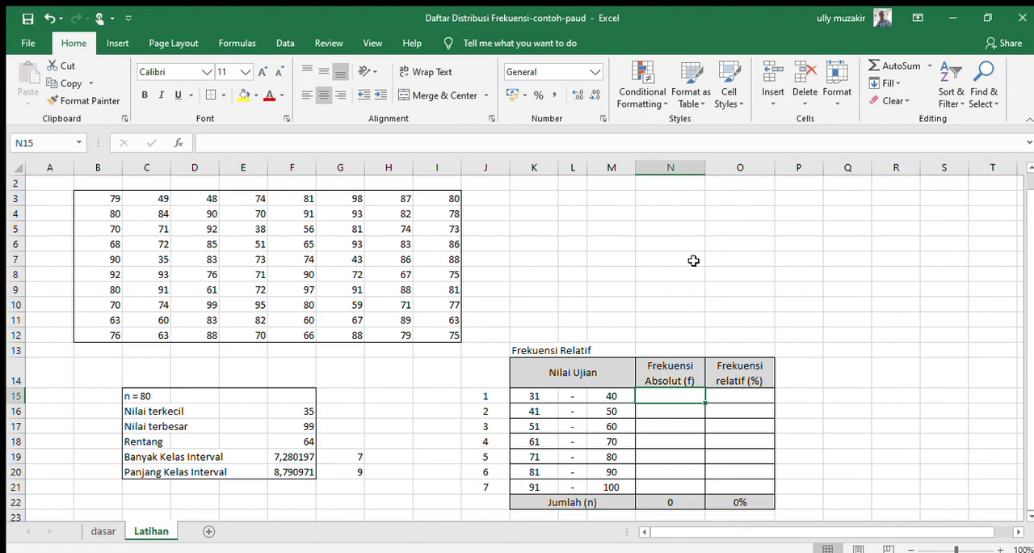
key("shift+Down")
key("shift+Down")
key("shift+Down")
key("shift+Down")
key("shift+Down")
key("shift+Down")
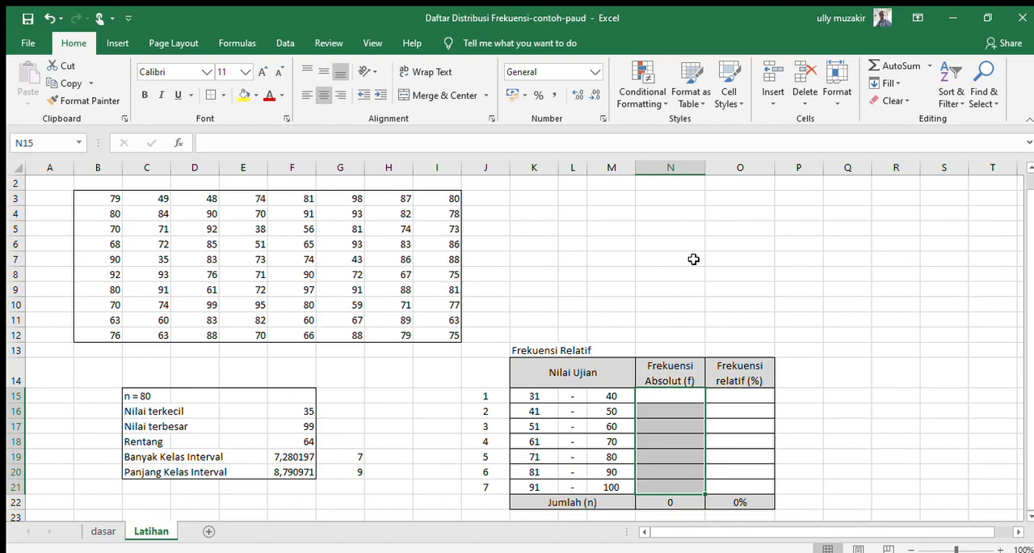
type("=fre")
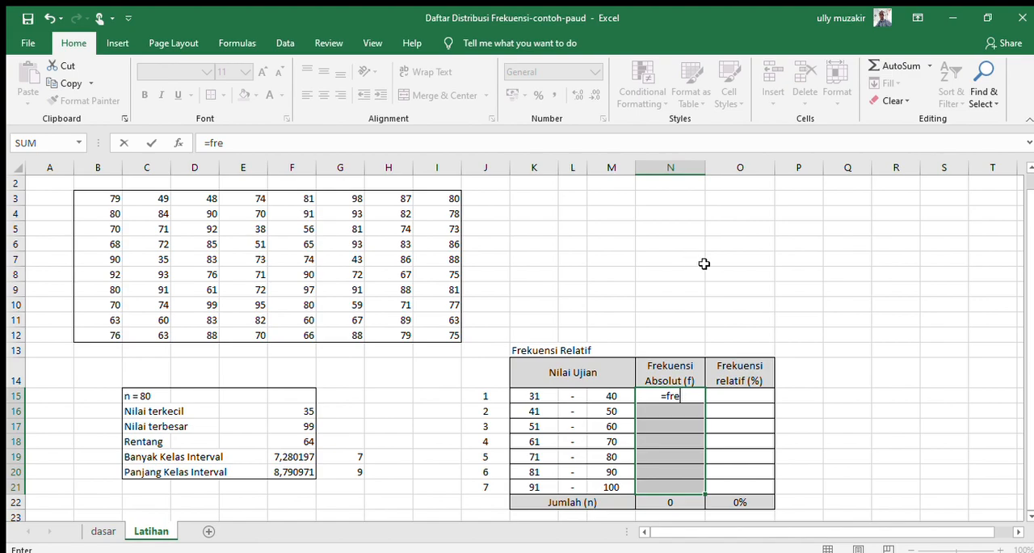
type("quency(")
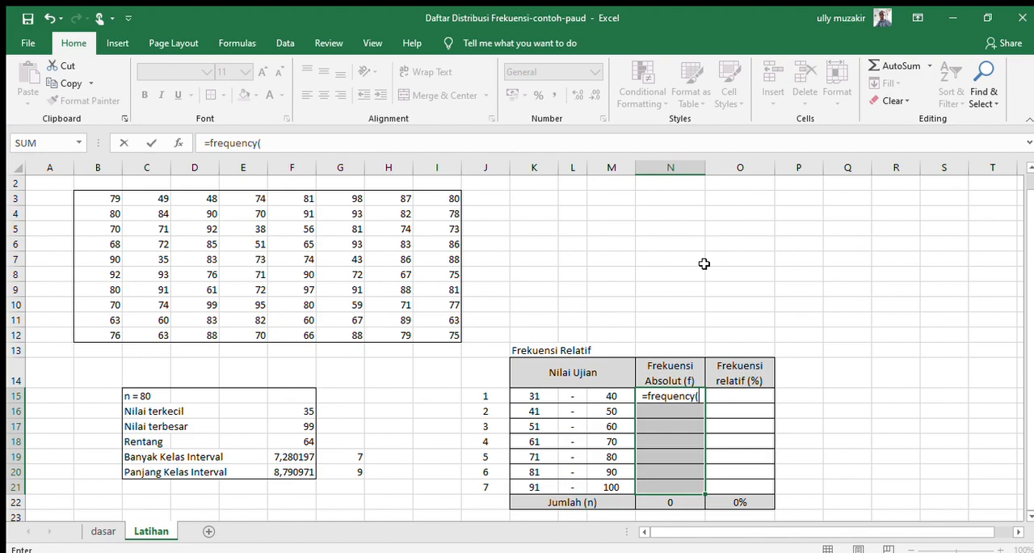
type("data")
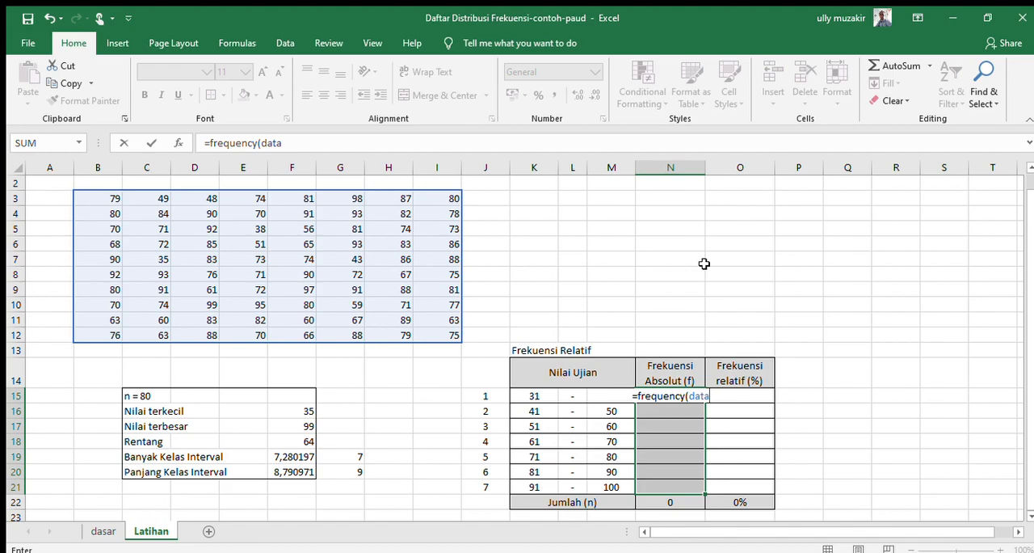
type(";")
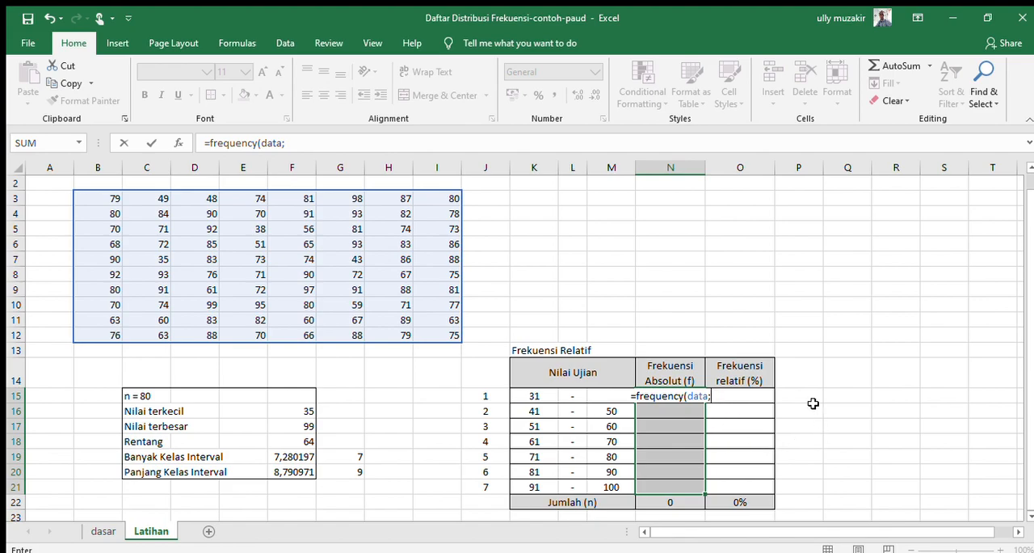
Step: Complete the formula with M15:M21 as the bins, enter it as an array formula, and check the totals in N22:O22
left_click(571, 395)
key("Right")
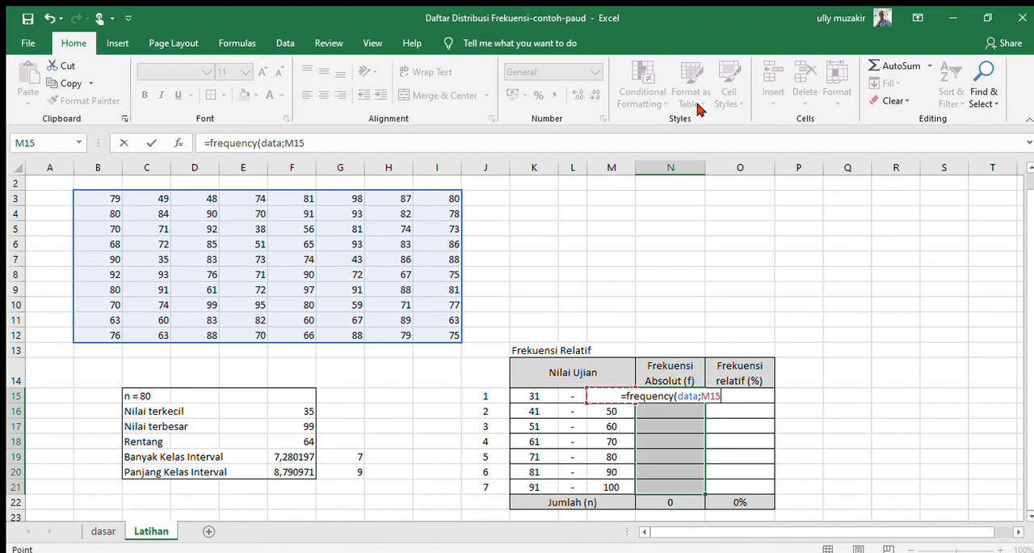
key("shift+Down")
key("shift+Down")
key("shift+Down")
key("shift+Down")
key("shift+Down")
key("shift+Down")
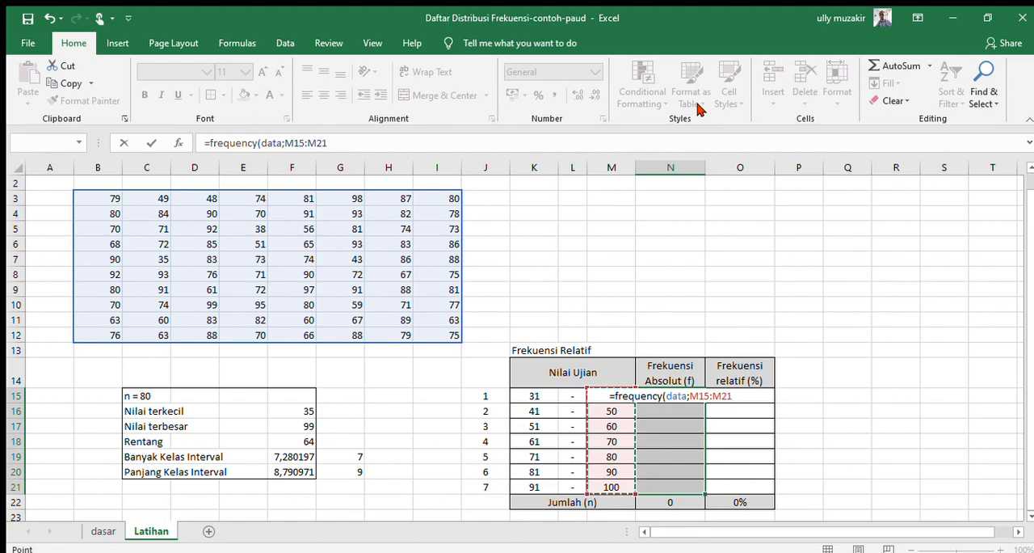
type(")")
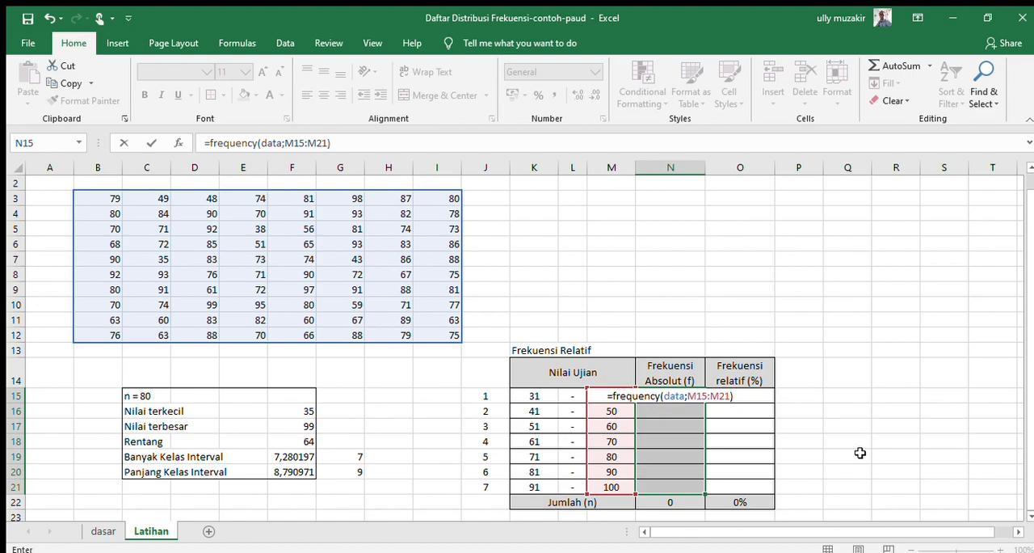
key("ctrl+shift+Return")
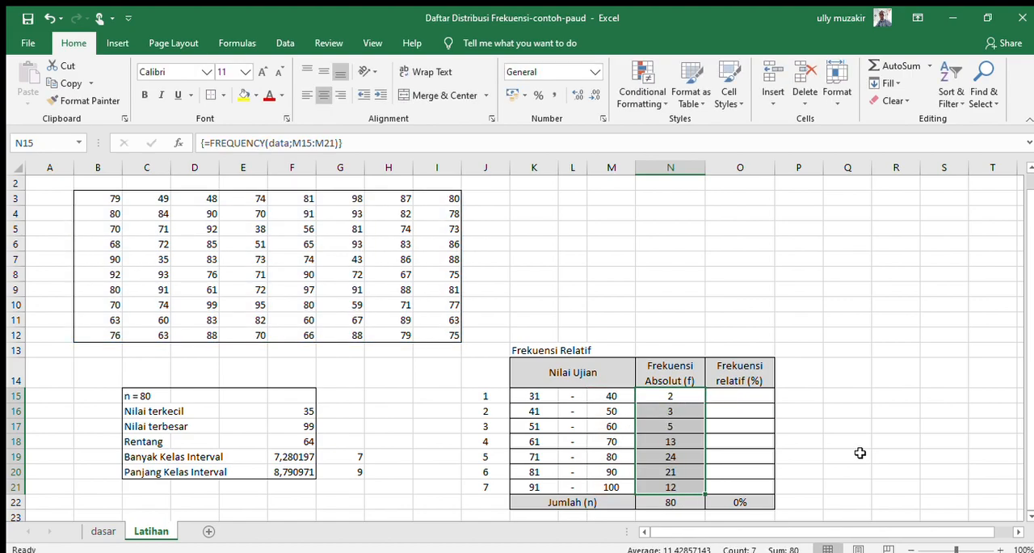
left_click(669, 503)
key("shift+Right")
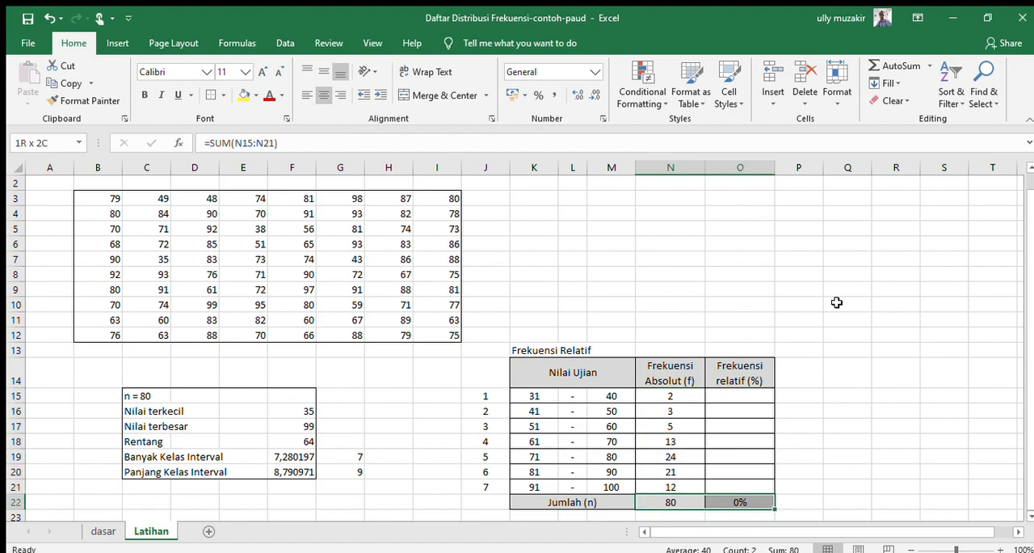
Step: Clear the totals in N22:O22 of the Jumlah (n) row
key("Delete")
left_click(819, 381)
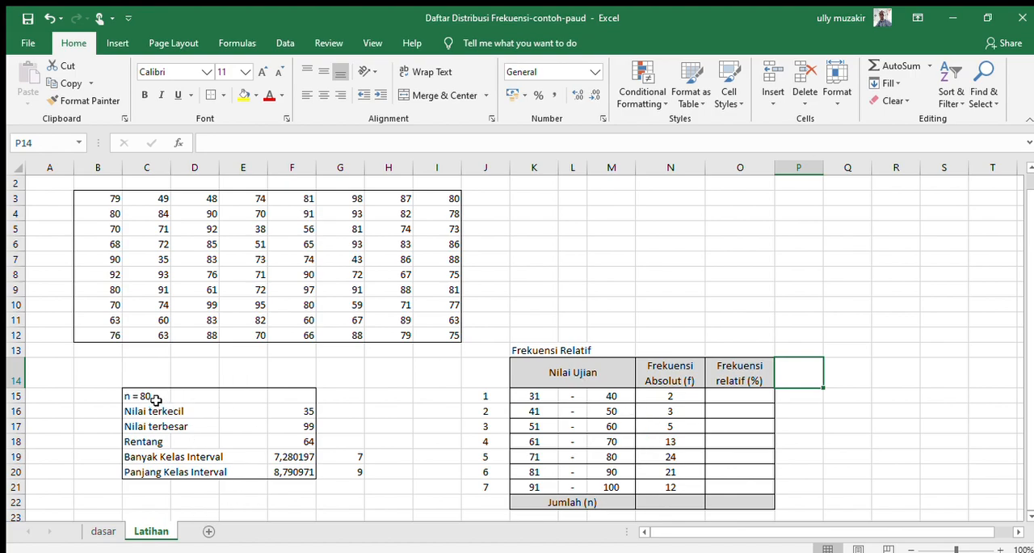
left_click(156, 397)
left_click(656, 466)
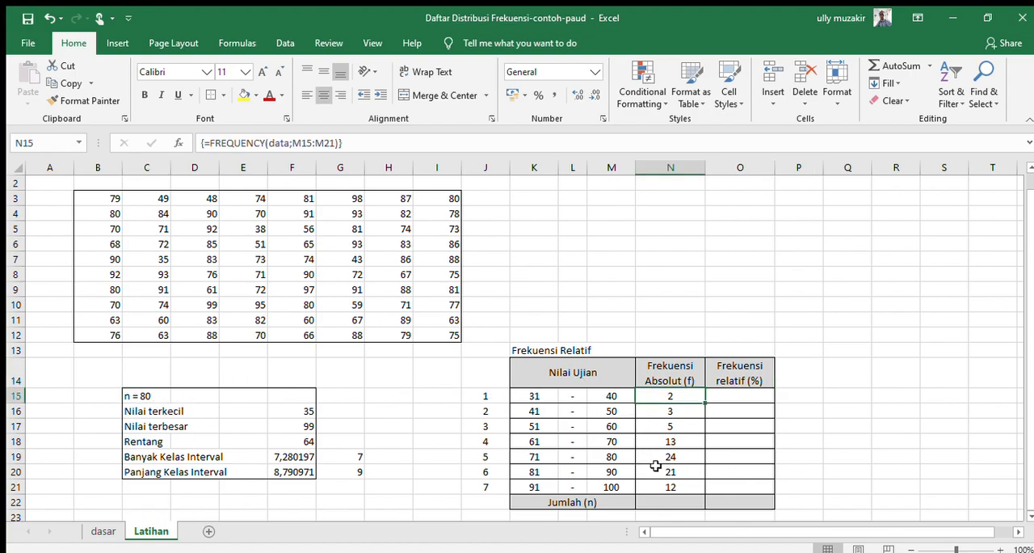
Step: Total the absolute frequencies N15:N21 in N22 with a SUM formula
left_click(654, 506)
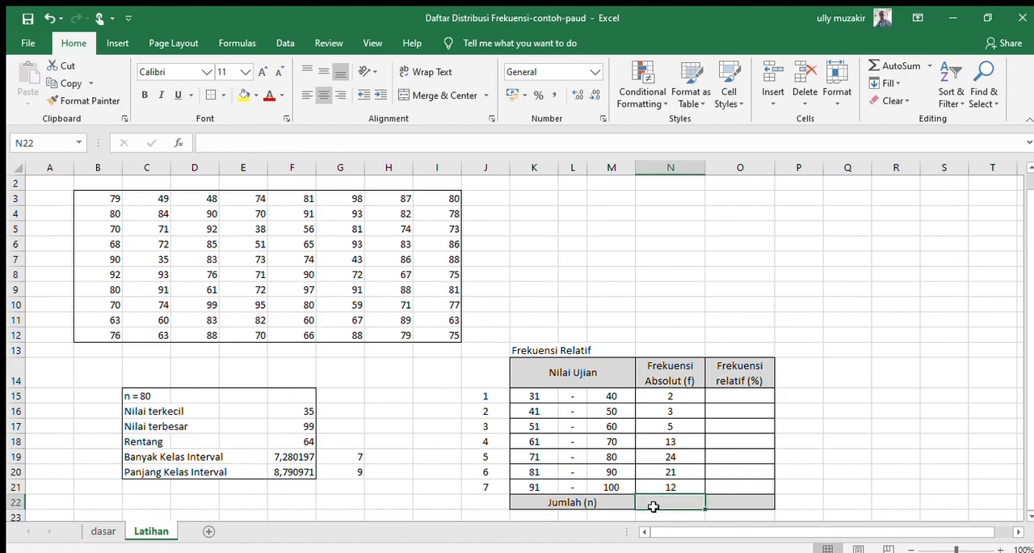
left_click(899, 66)
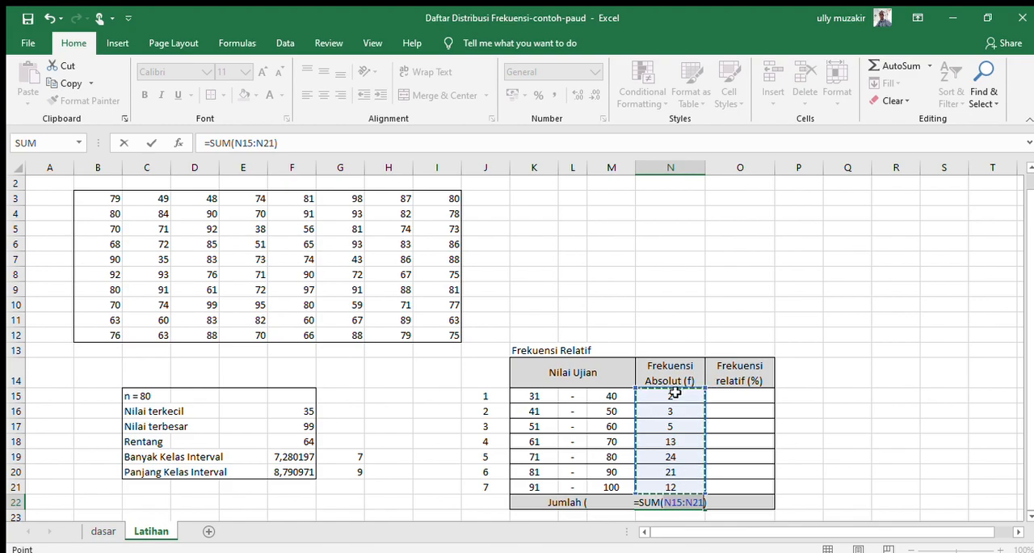
key("Return")
key("Return")
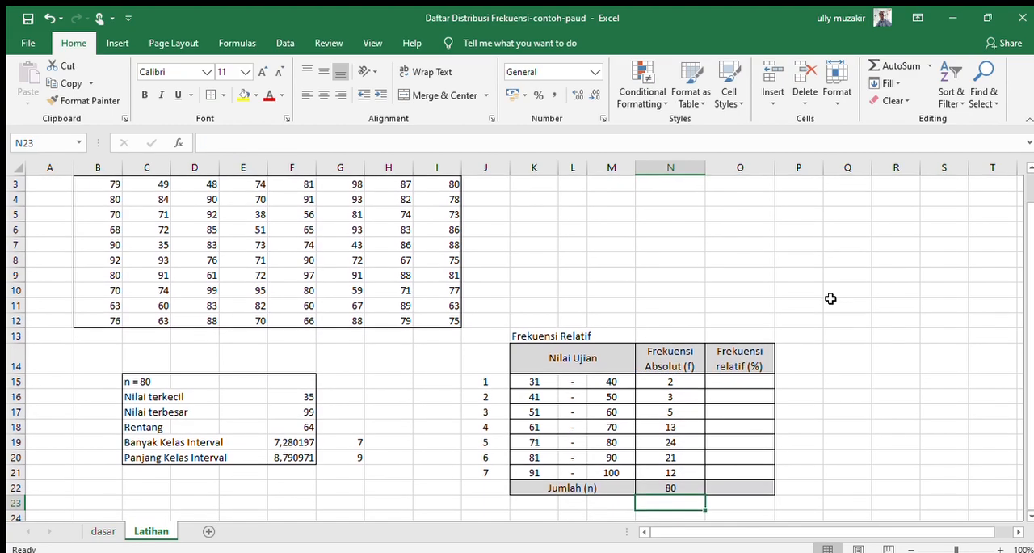
Step: Assign the range name total to cell N22, the sum of the absolute frequencies
key("Up")
key("Up")
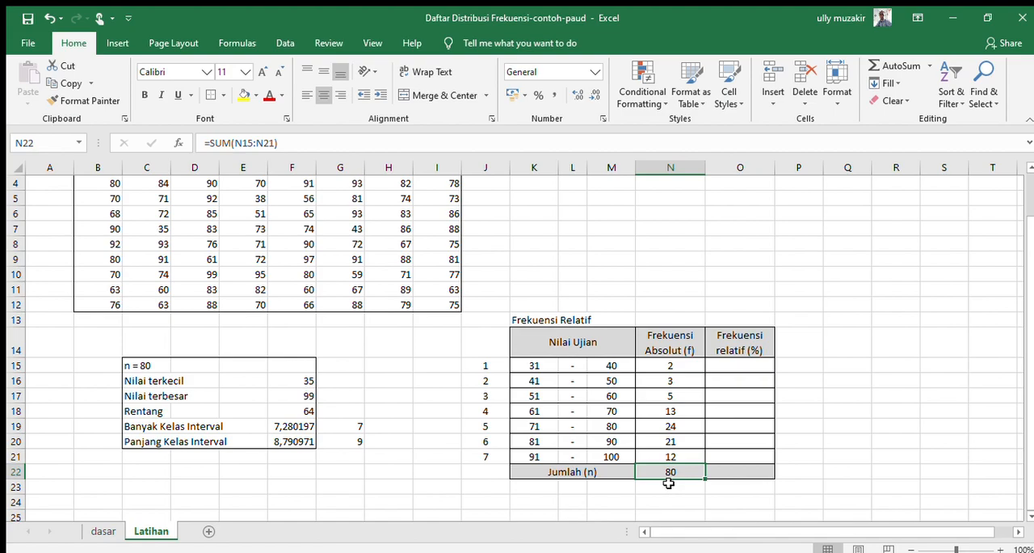
left_click(38, 142)
type("total")
key("Return")
left_click(706, 488)
left_click(671, 472)
Step: Enter the formula =N15/total in O15 for the first class's relative frequency
left_click(752, 370)
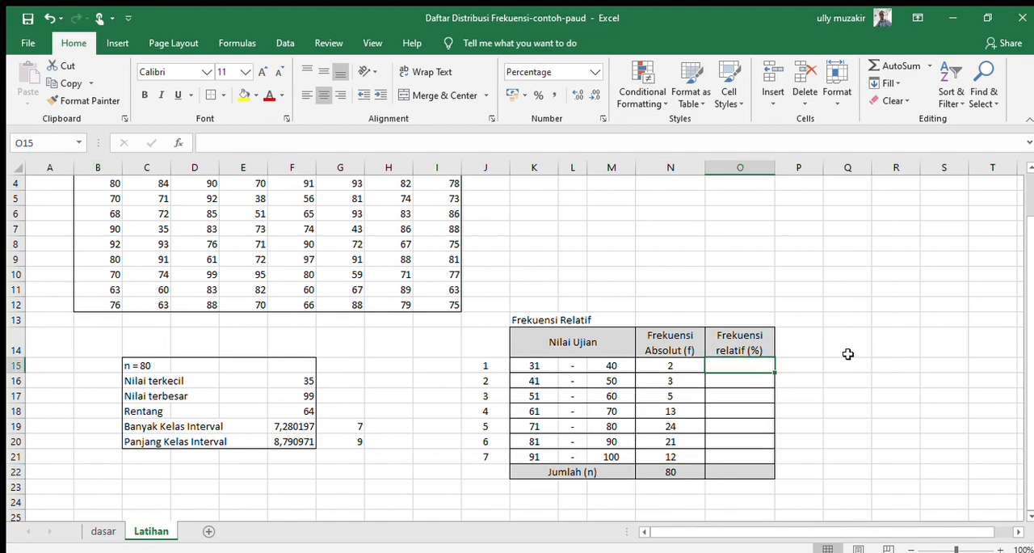
type("=")
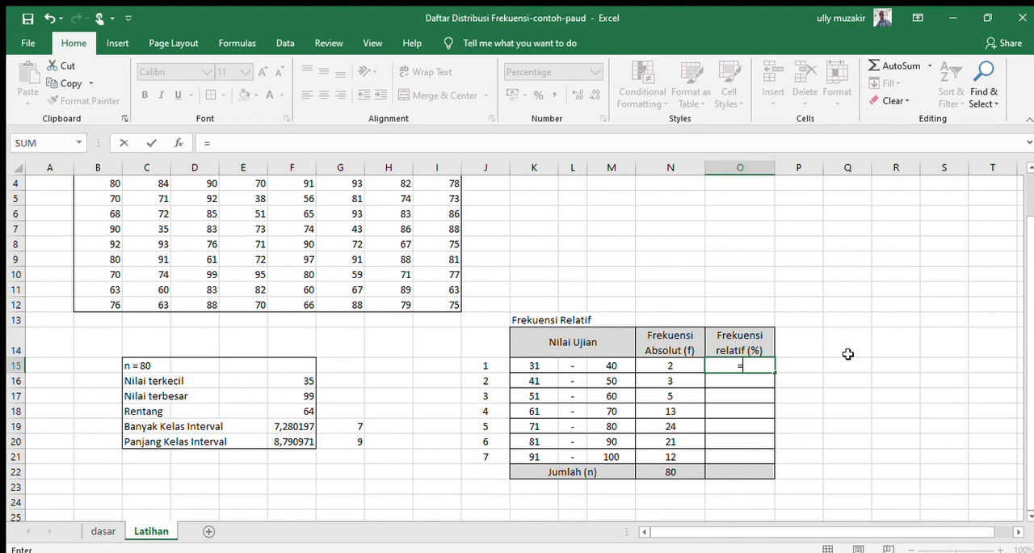
key("Left")
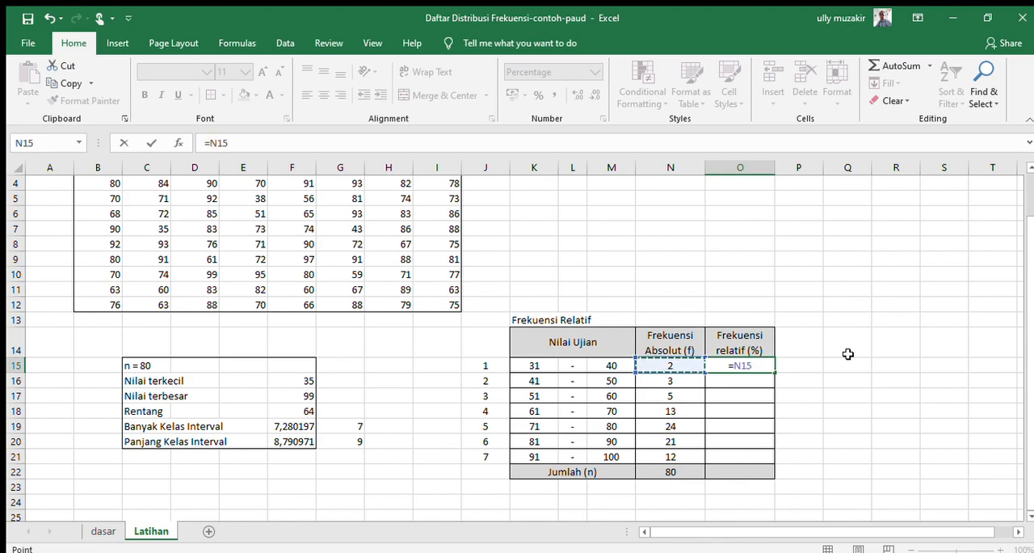
type("/total")
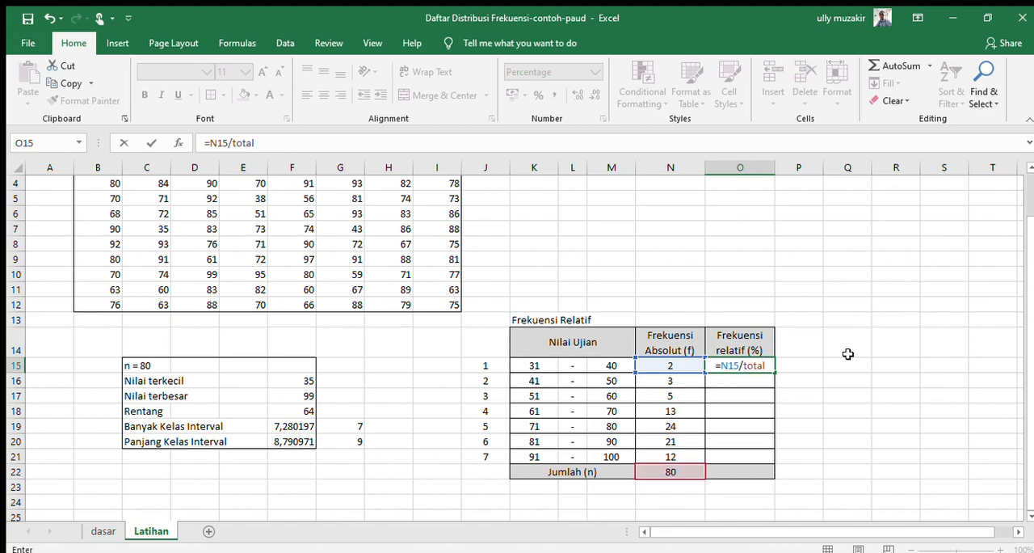
key("Return")
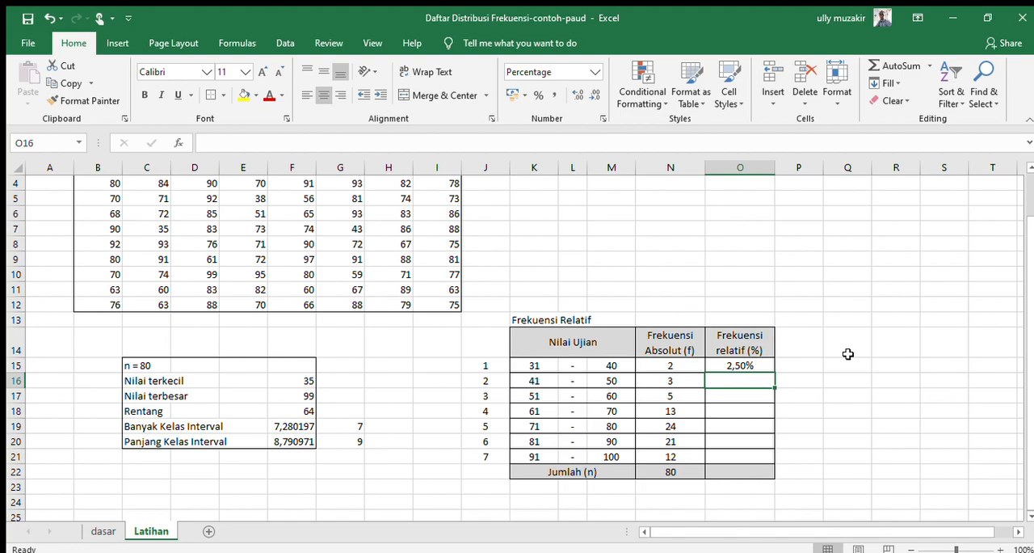
key("Up")
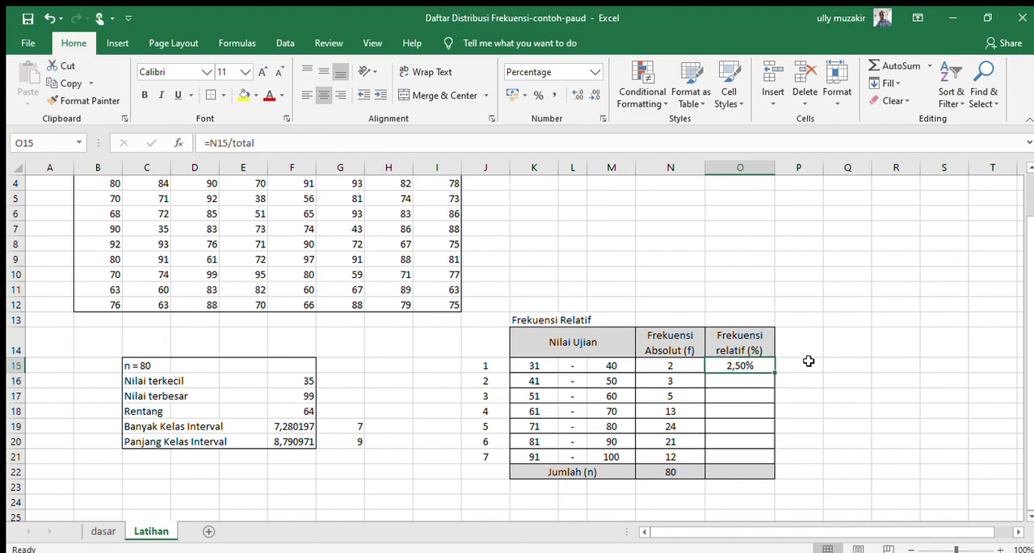
Step: Change the number format of O15 to General
left_click(591, 75)
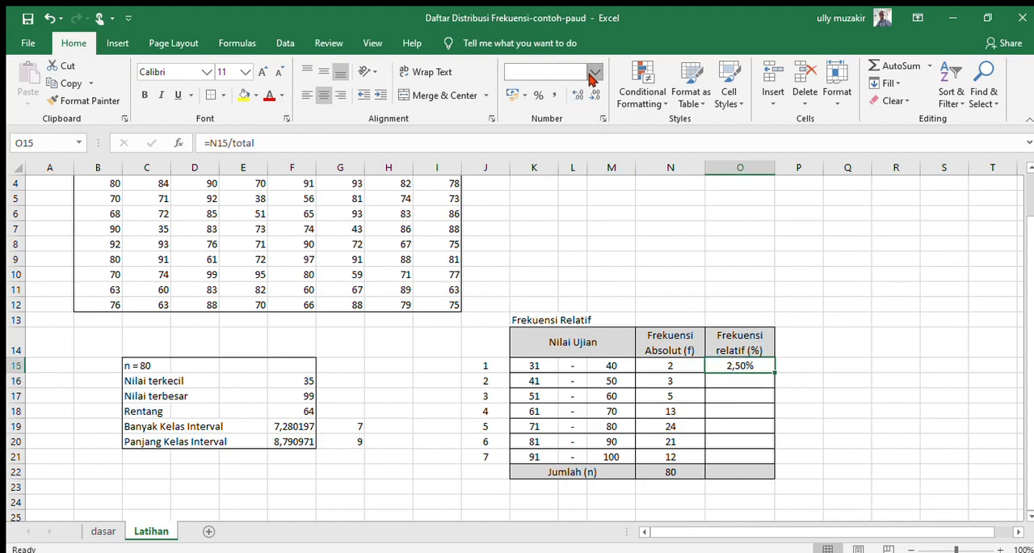
left_click(577, 98)
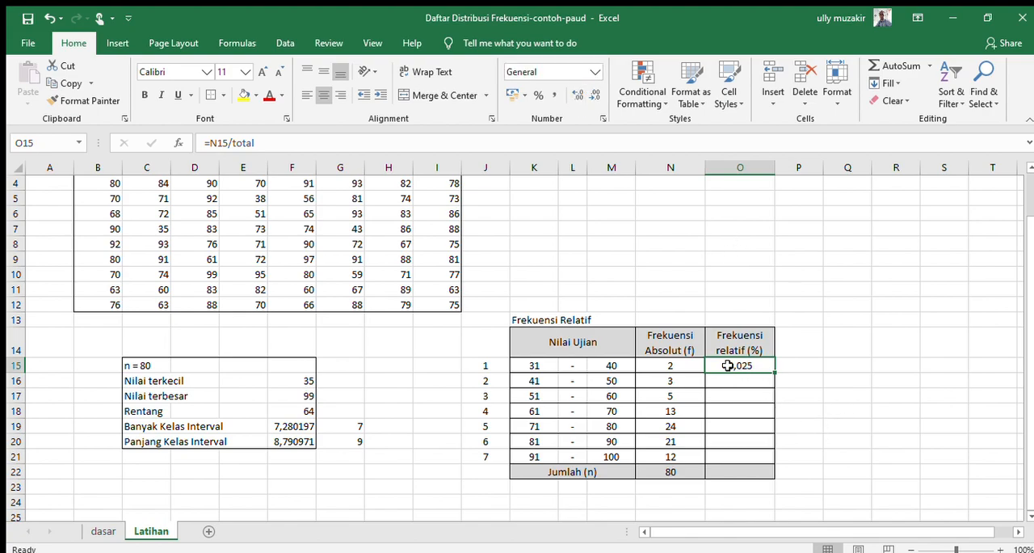
left_click(846, 392)
Step: Apply the Percentage number format to the relative frequency cells O15:O21
left_click(745, 366)
left_click_drag(745, 367, 752, 455)
left_click(590, 70)
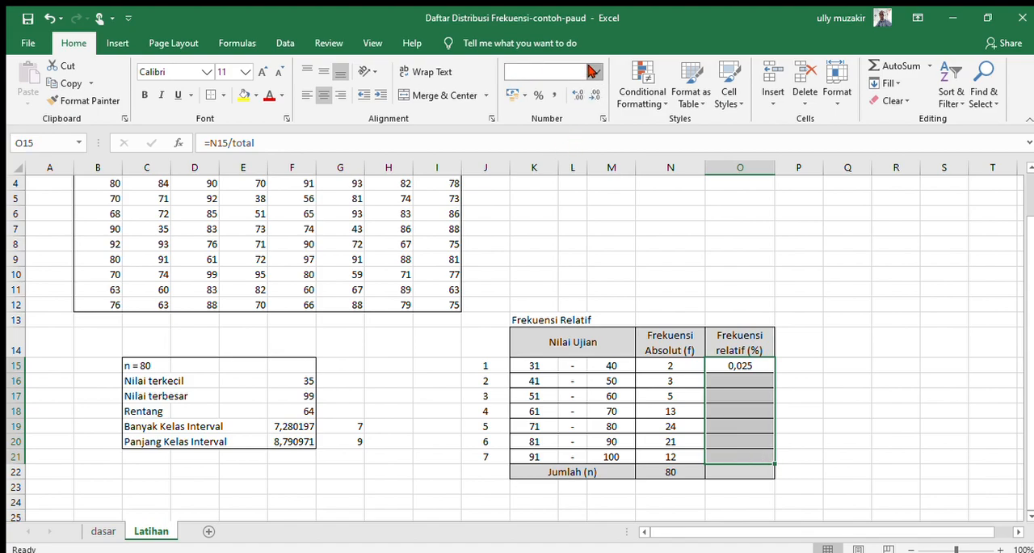
left_click(735, 367)
left_click_drag(750, 365, 749, 454)
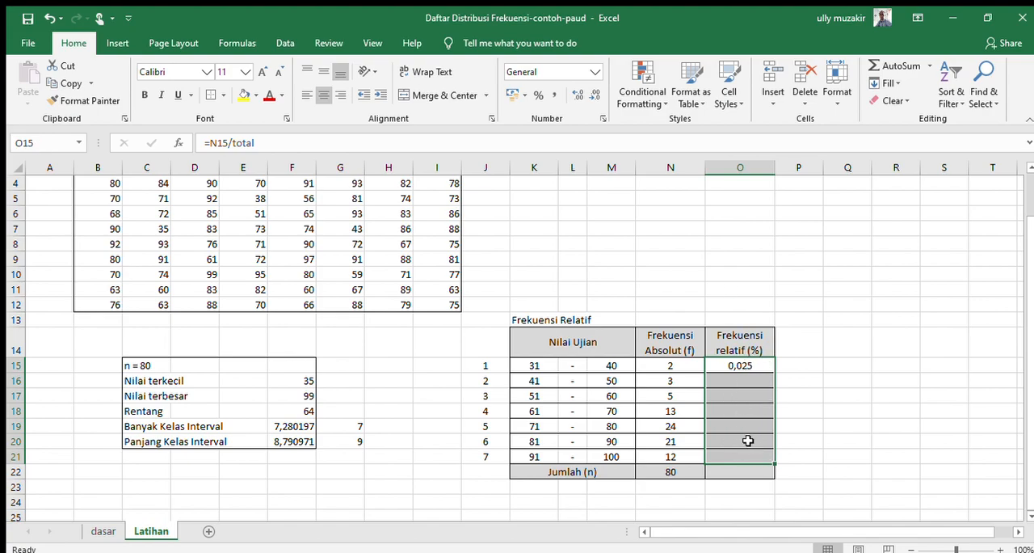
left_click(579, 75)
key("BackSpace")
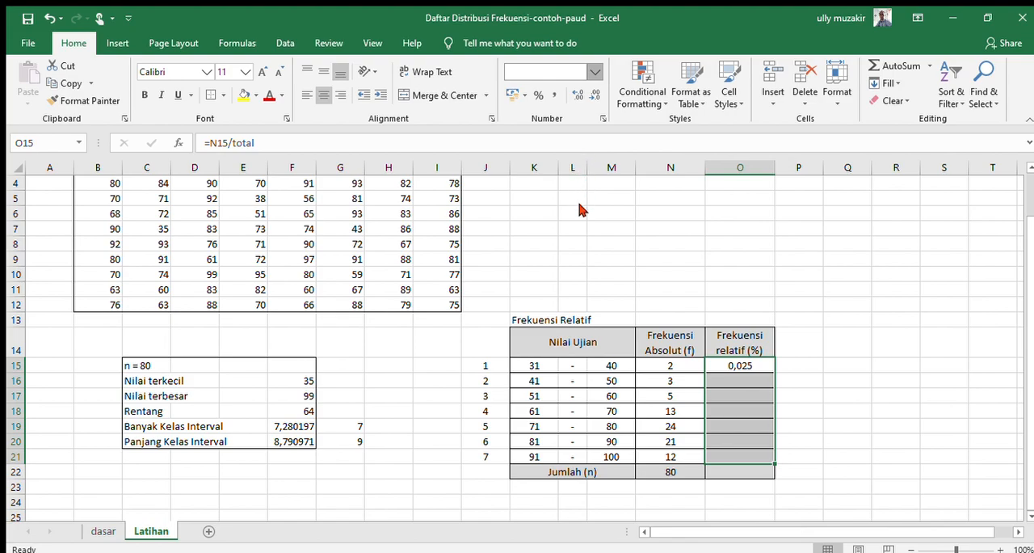
left_click(570, 336)
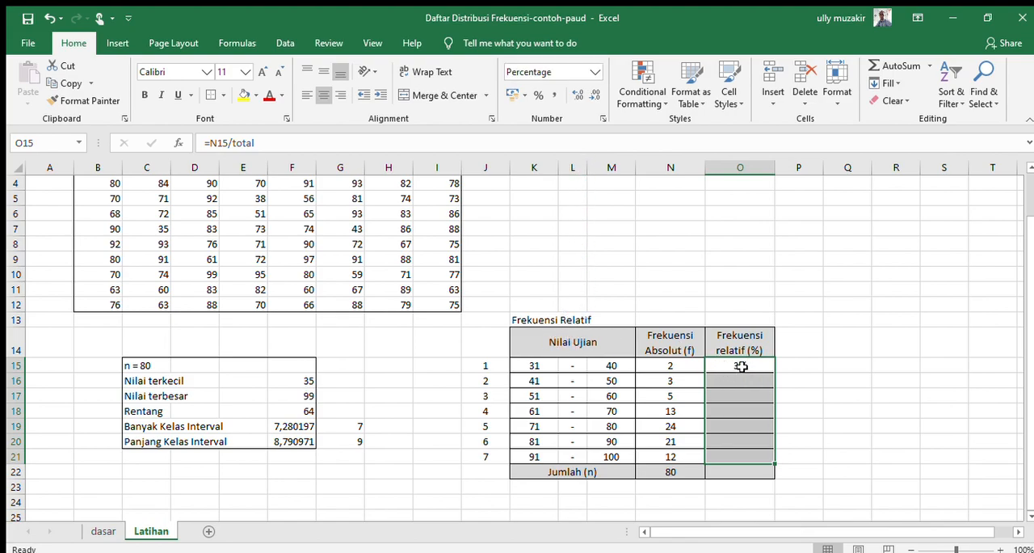
Step: Adjust the percentages in O15:O21 to show two decimal places
left_click(577, 95)
left_click(577, 95)
left_click(577, 95)
left_click(594, 96)
left_click(826, 401)
Step: Copy the relative frequency formula from O15 down through O21 for the remaining classes
left_click(723, 363)
key("ctrl+c")
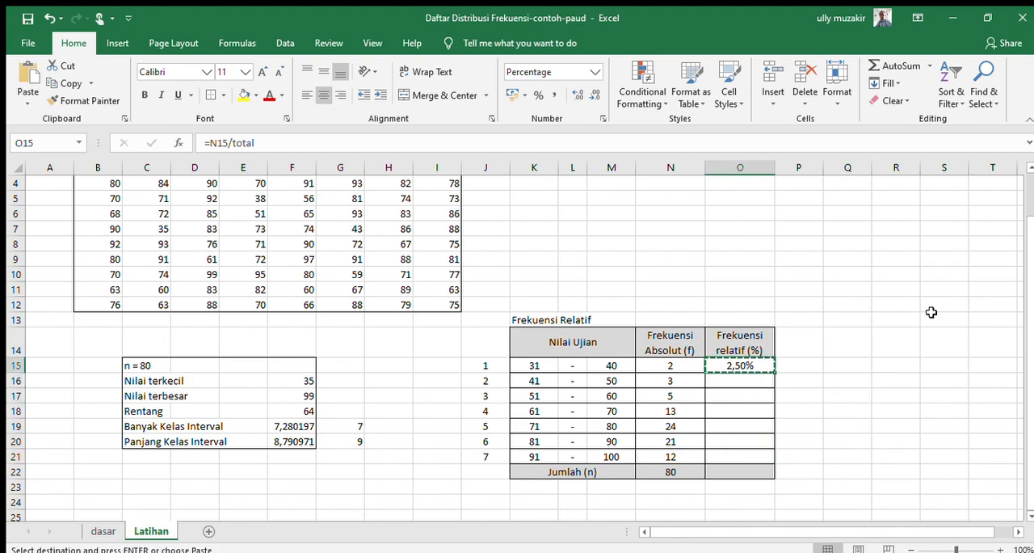
key("shift+Down")
key("shift+Down")
key("shift+Down")
key("shift+Down")
key("shift+Down")
key("shift+Down")
key("Return")
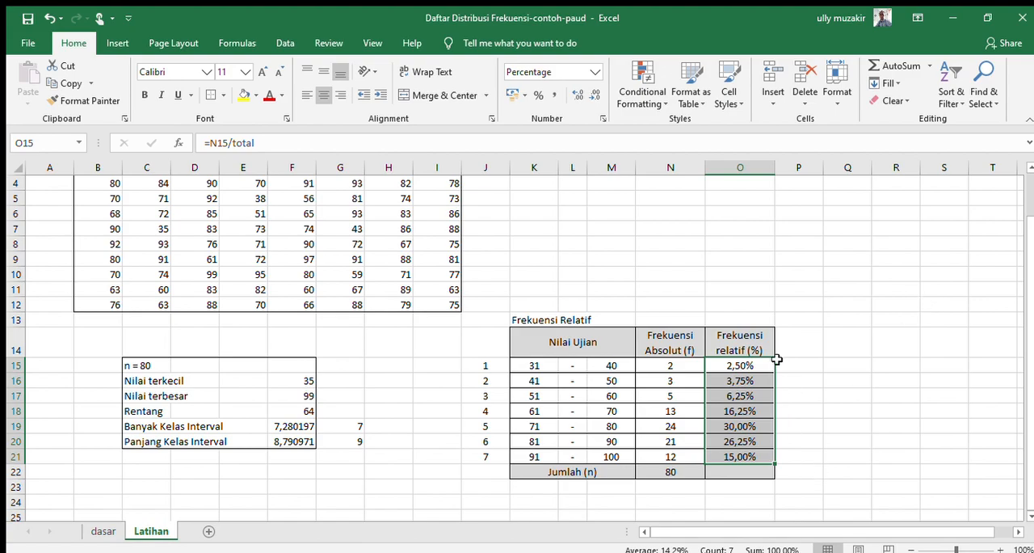
left_click(802, 424)
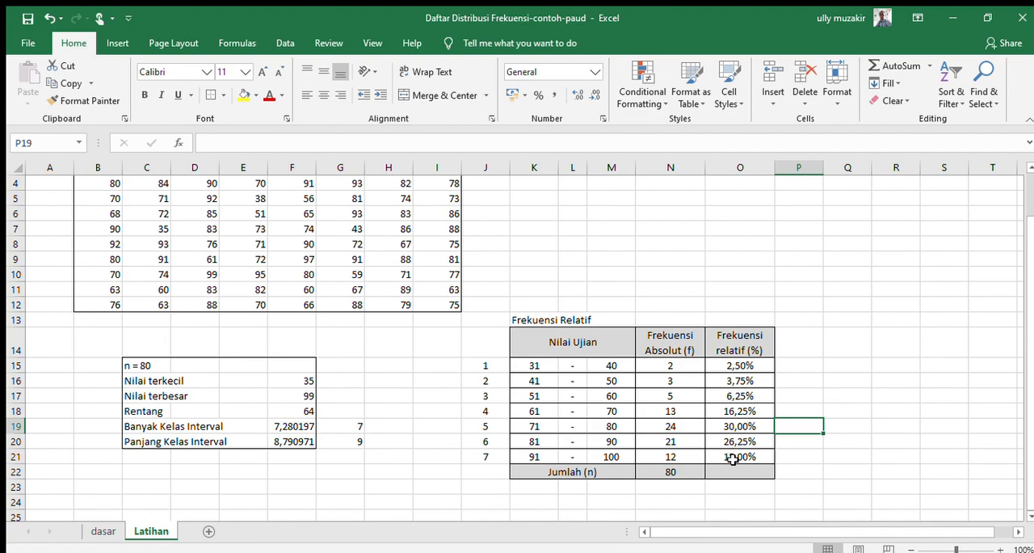
Step: Total the relative frequencies O15:O21 in O22 with a SUM formula
left_click(674, 471)
key("Right")
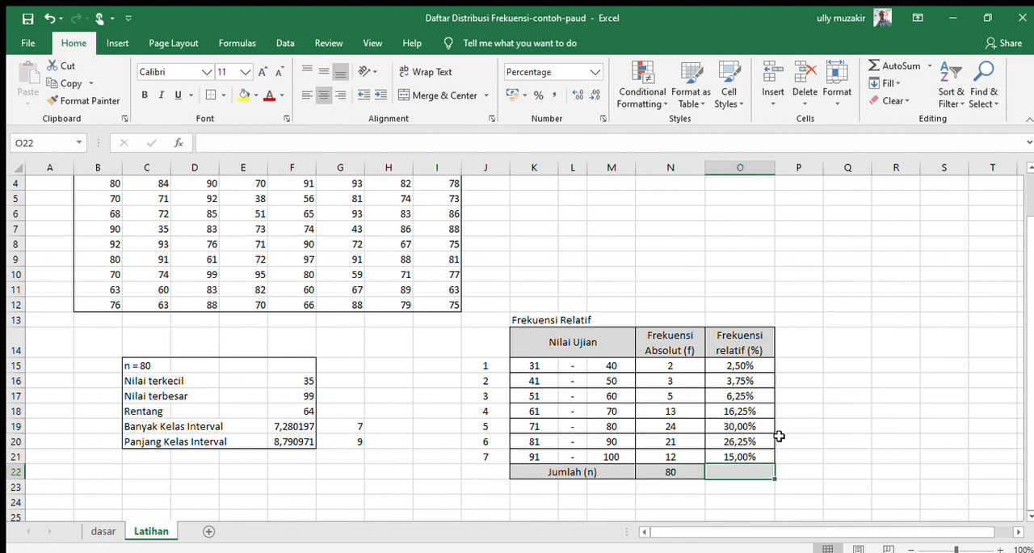
left_click(884, 66)
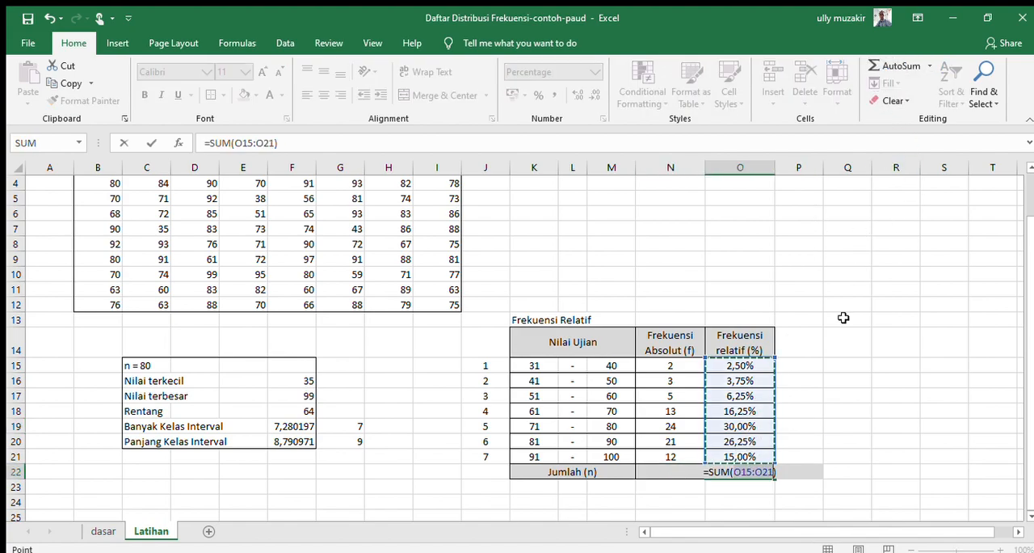
key("Return")
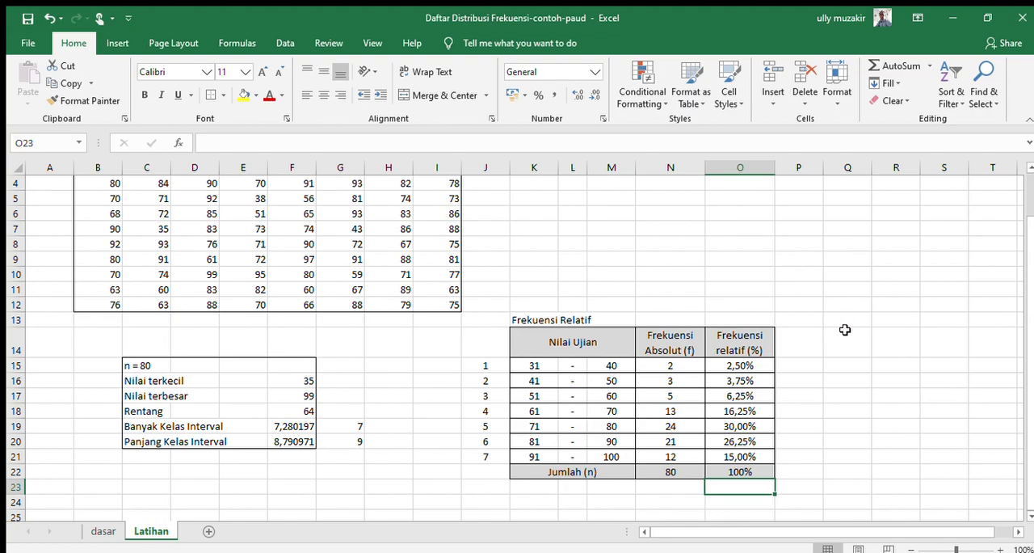
left_click_drag(795, 274, 792, 260)
scroll(818, 305, "up", 1)
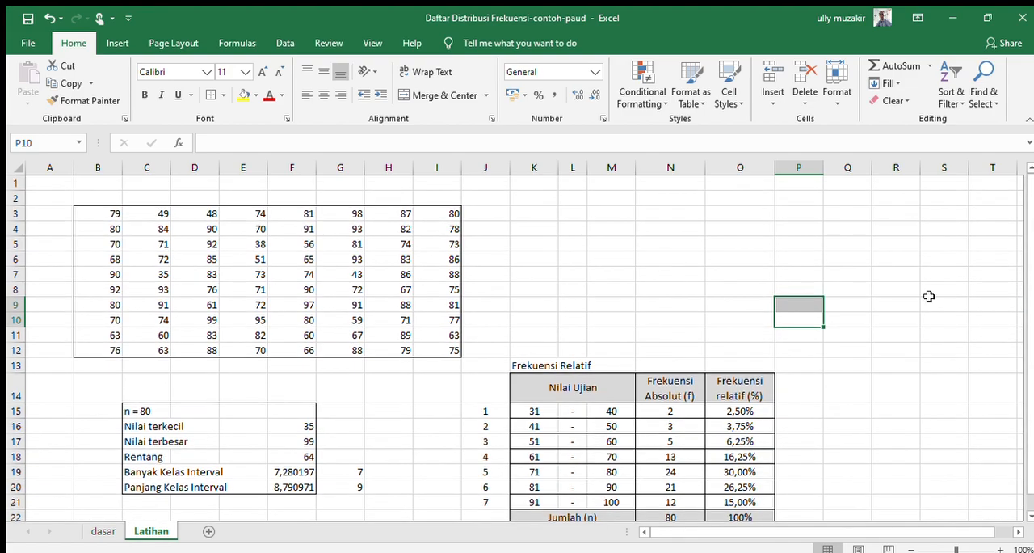
left_click(836, 245)
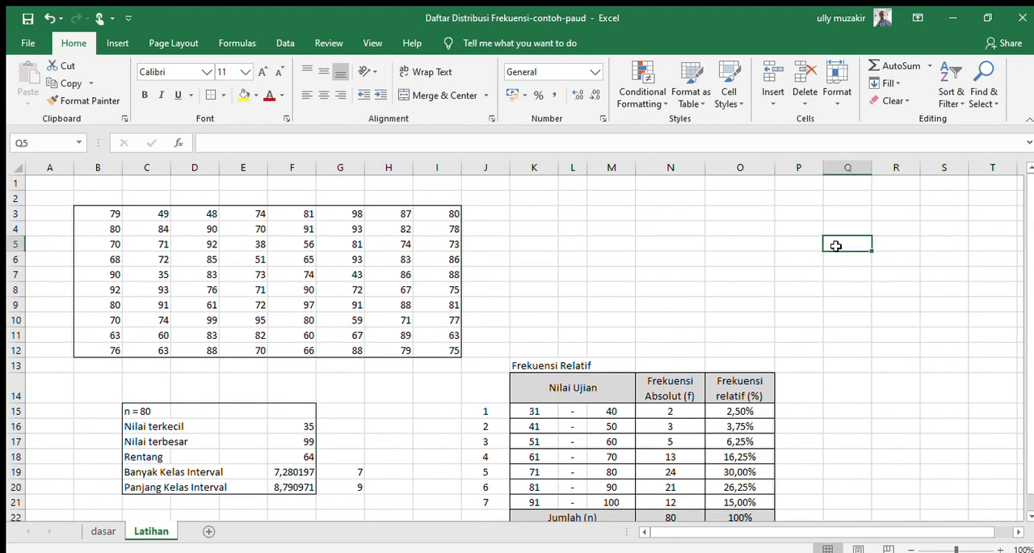